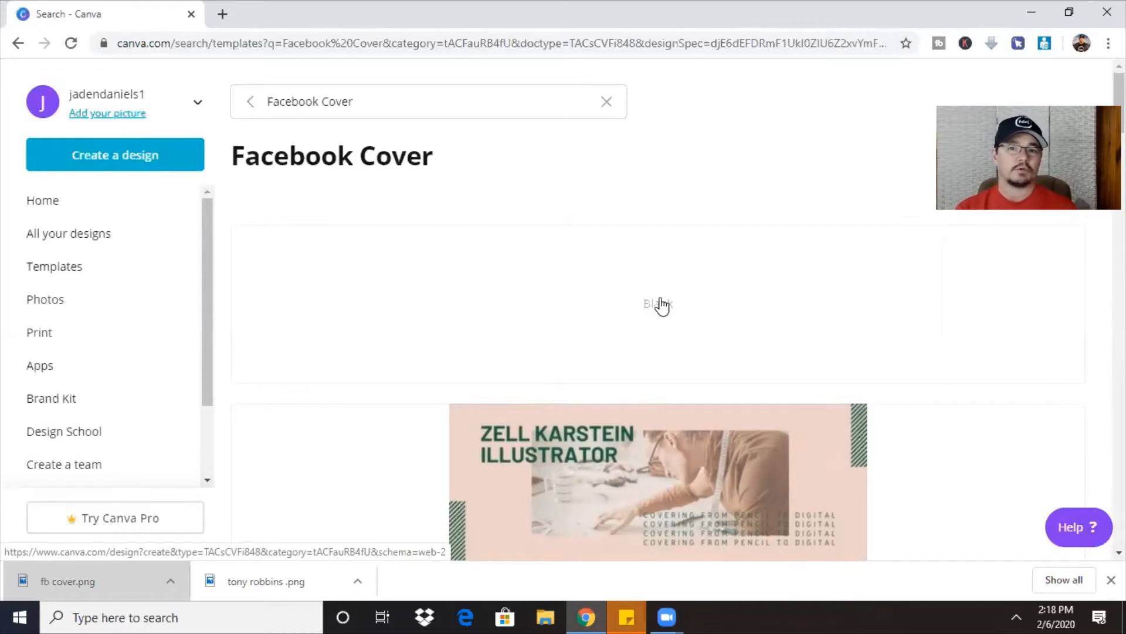
# Start a blank Facebook Cover design titled 'Facebook Cover - Untitled'.
pyautogui.click(660, 299)
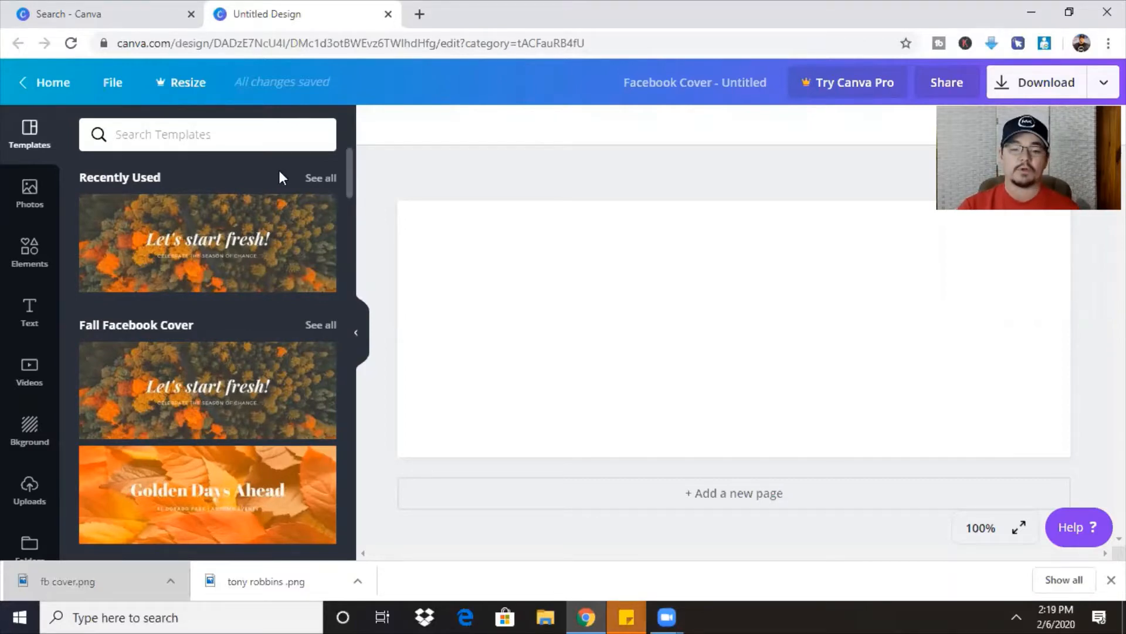
pyautogui.moveTo(350, 175); pyautogui.dragTo(347, 256)
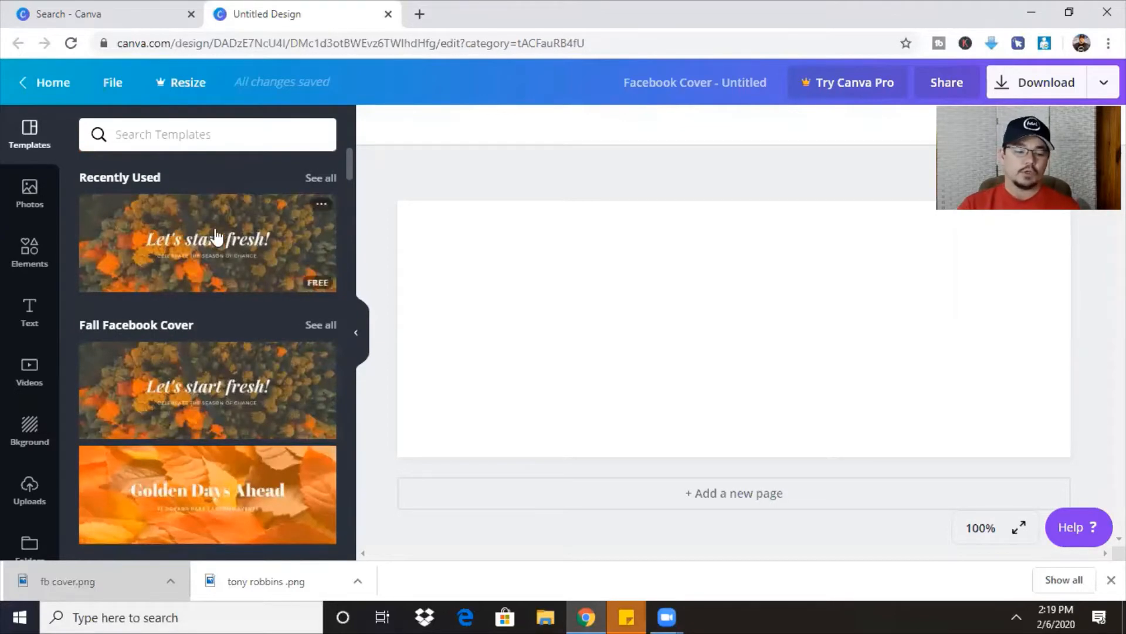
# Try the starry night and then the blue hexagon backgrounds on the cover.
pyautogui.click(24, 432)
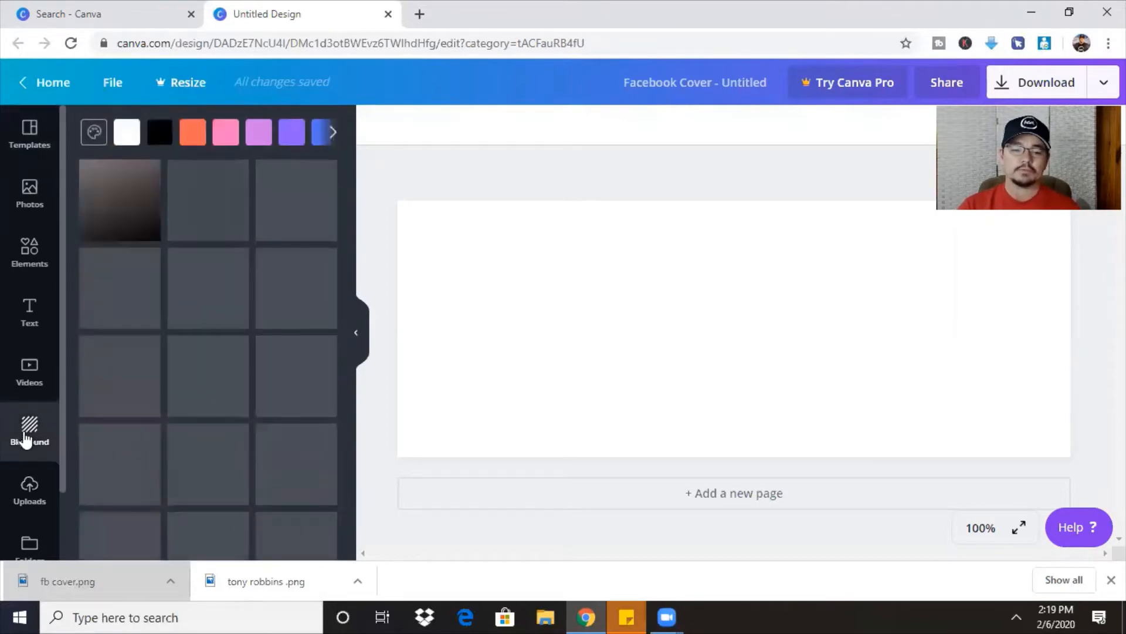
pyautogui.click(311, 303)
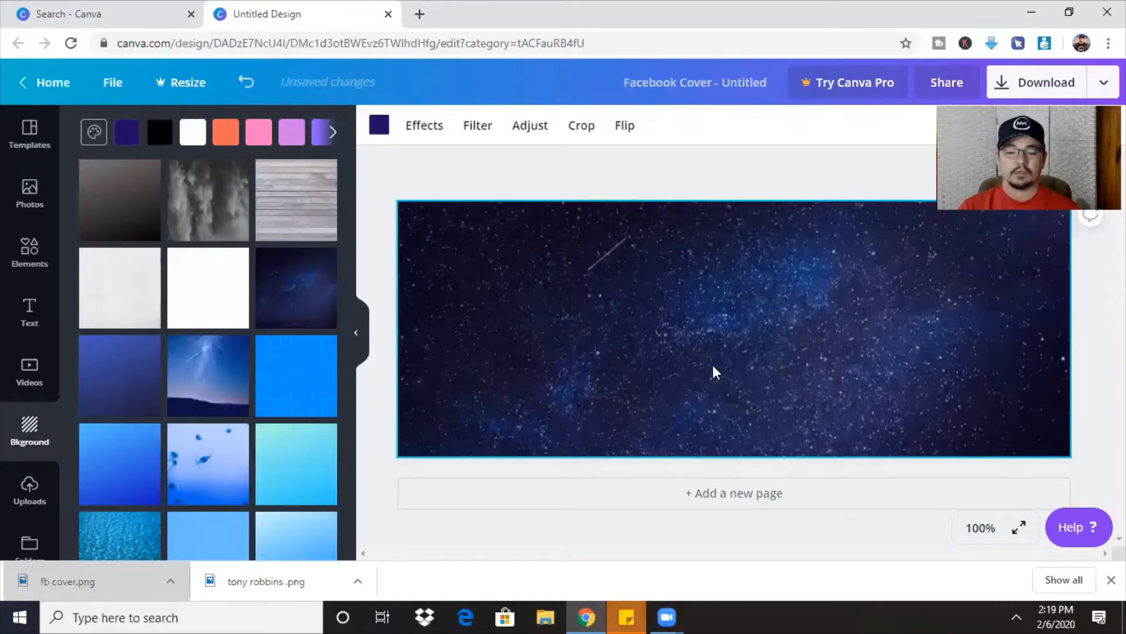
pyautogui.click(273, 377)
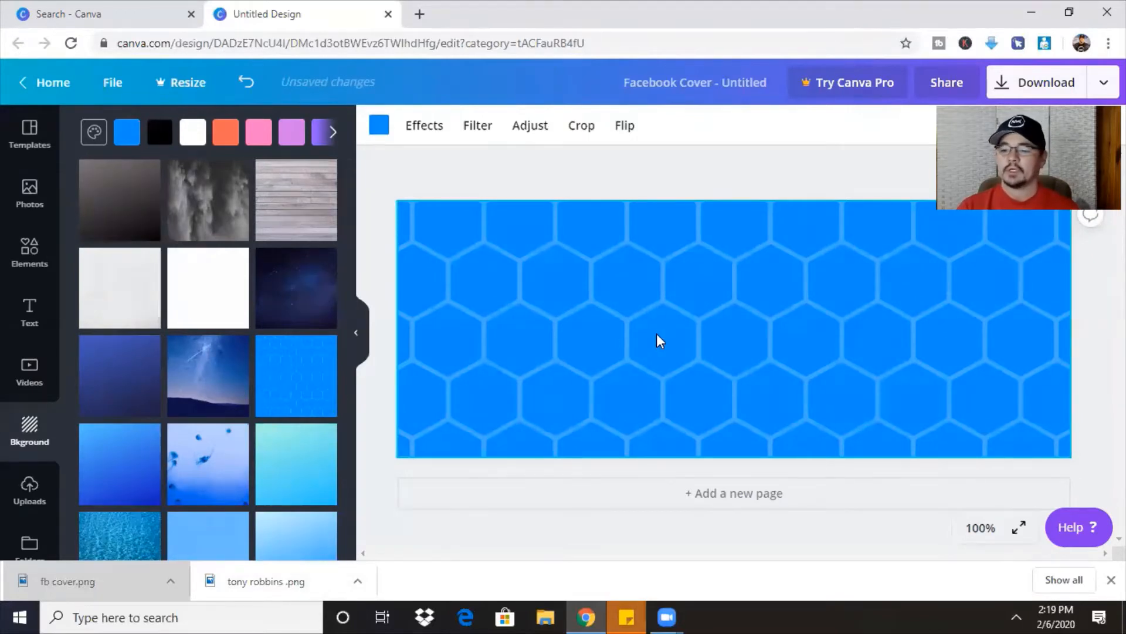
# Remove the trial backgrounds to restore plain white, and show the uploaded images.
pyautogui.press('Delete')
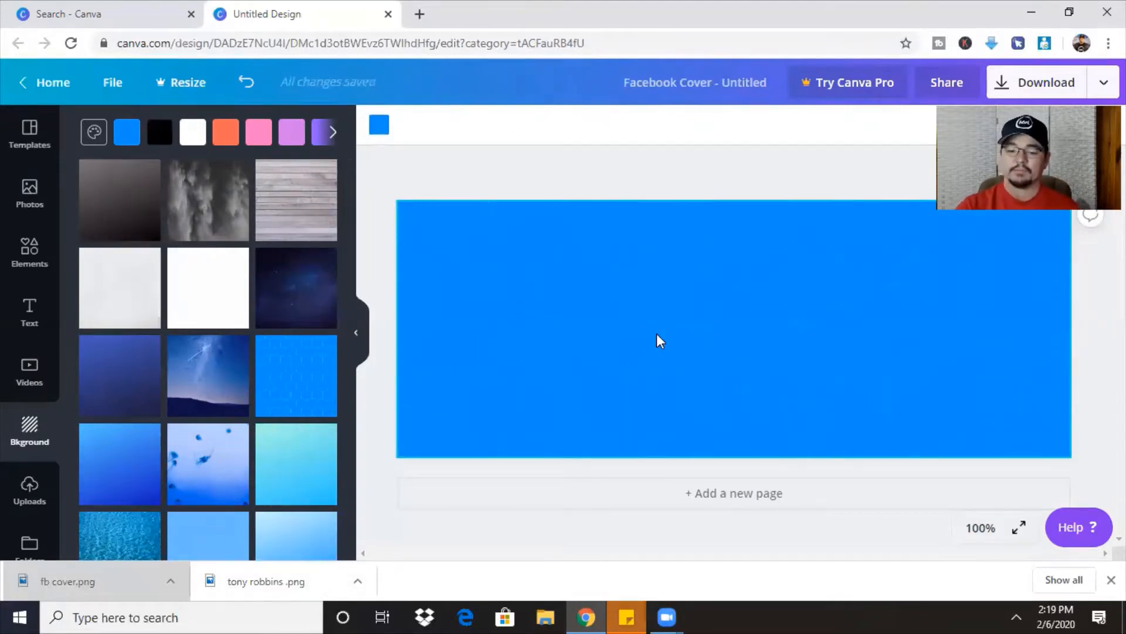
pyautogui.press('Delete')
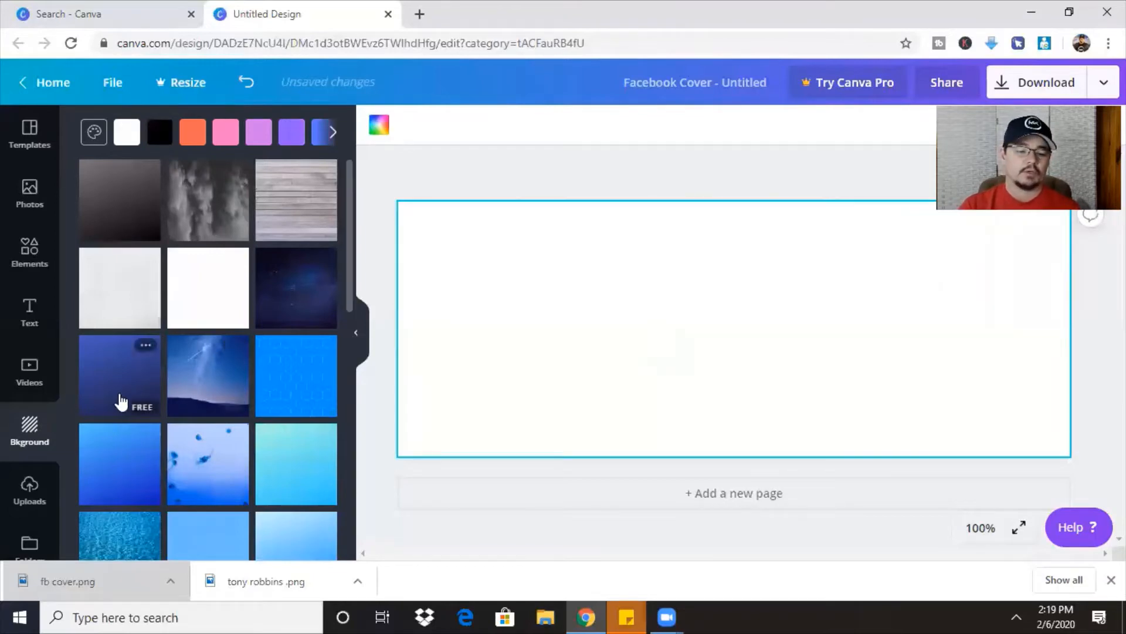
pyautogui.click(29, 487)
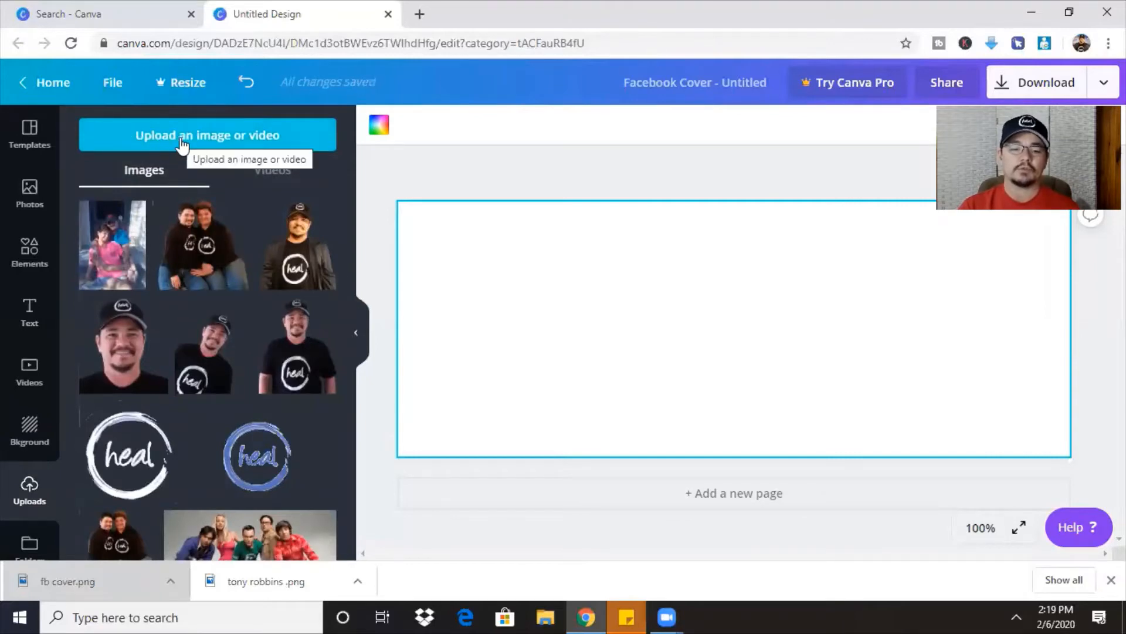
# Open the upload file picker and close it without uploading anything.
pyautogui.click(182, 140)
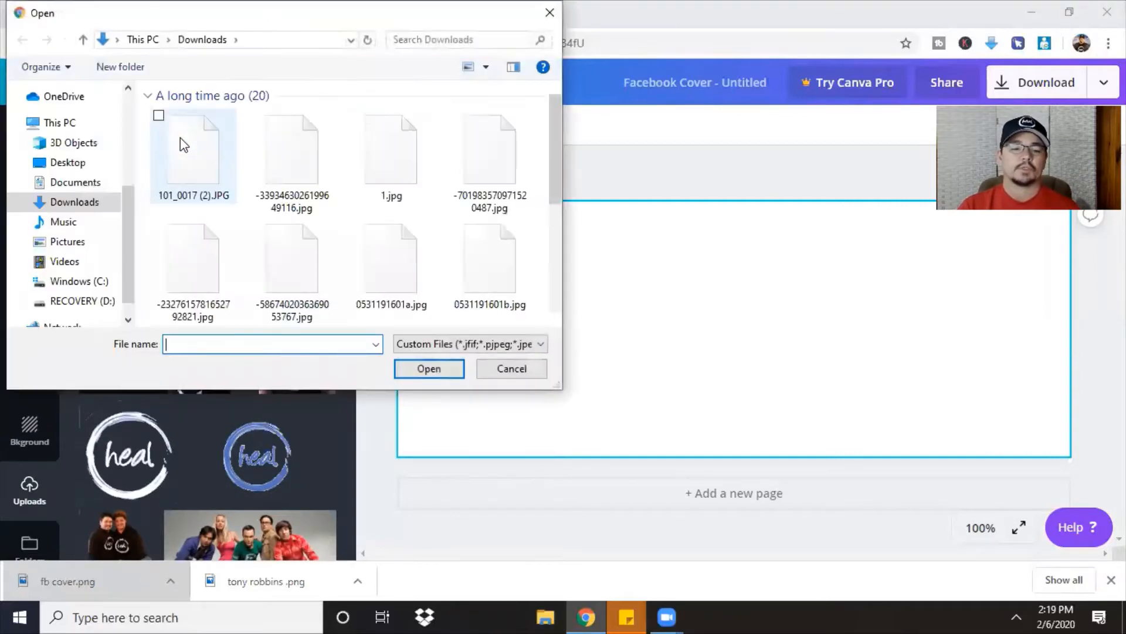
pyautogui.scroll(5, 241, 272)
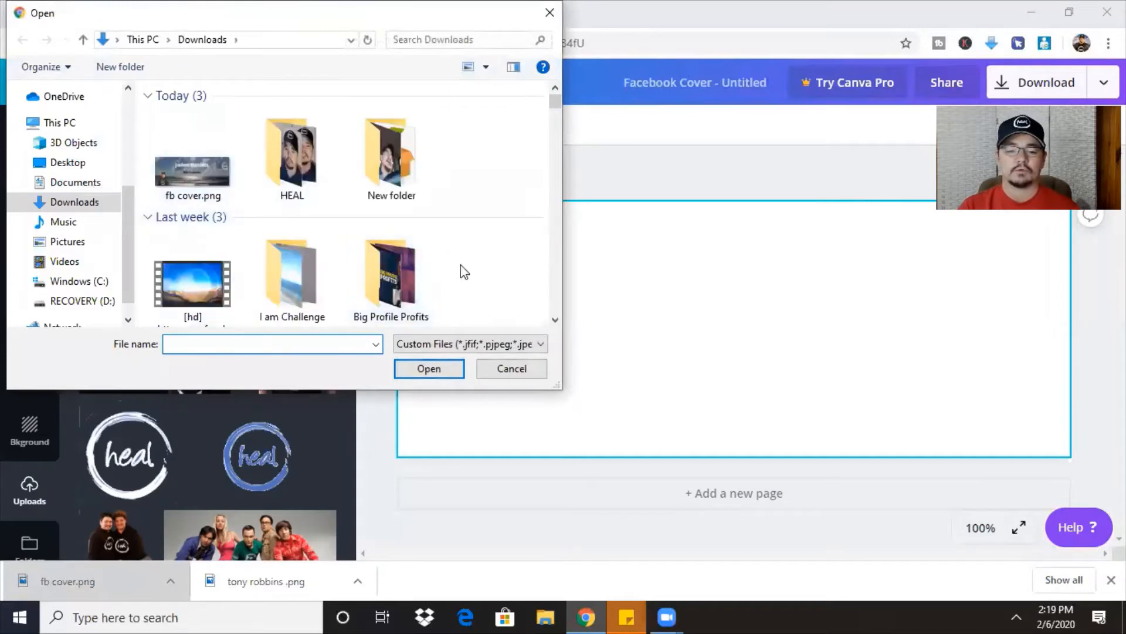
pyautogui.scroll(-3, 553, 308)
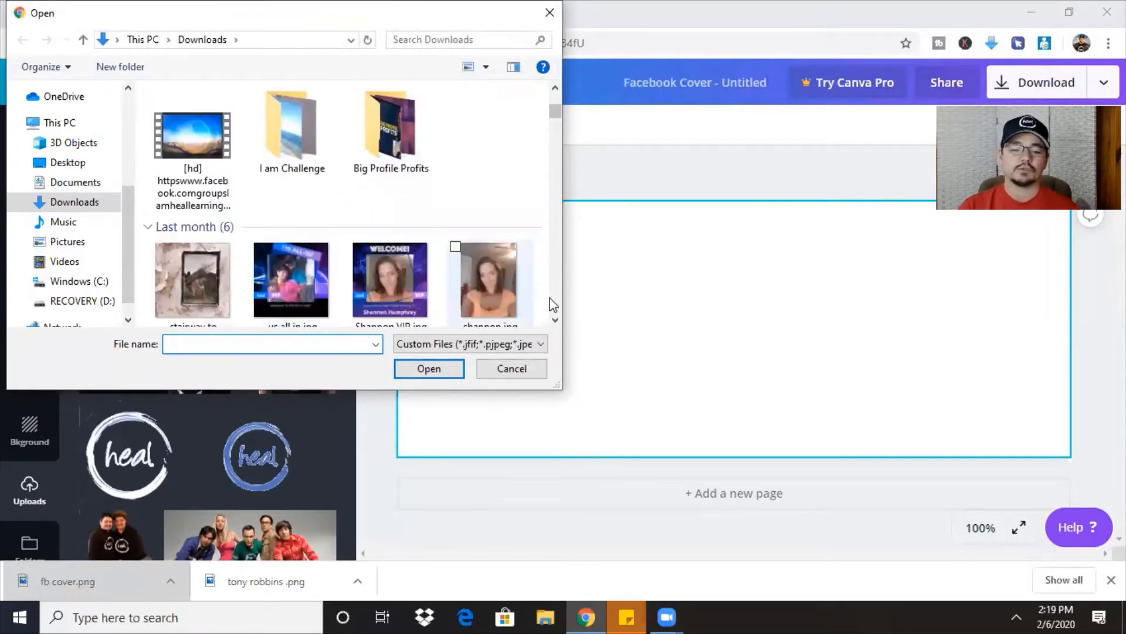
pyautogui.click(510, 370)
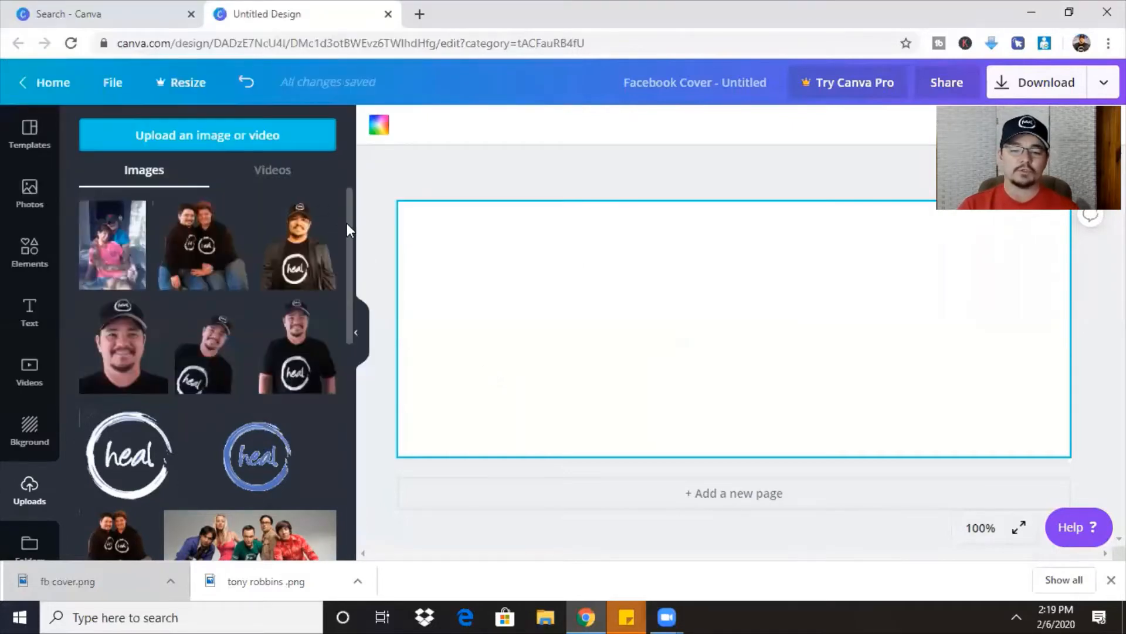
# Add the beach photo and stretch it to all four edges of the cover.
pyautogui.moveTo(350, 234); pyautogui.dragTo(360, 451)
pyautogui.click(246, 414)
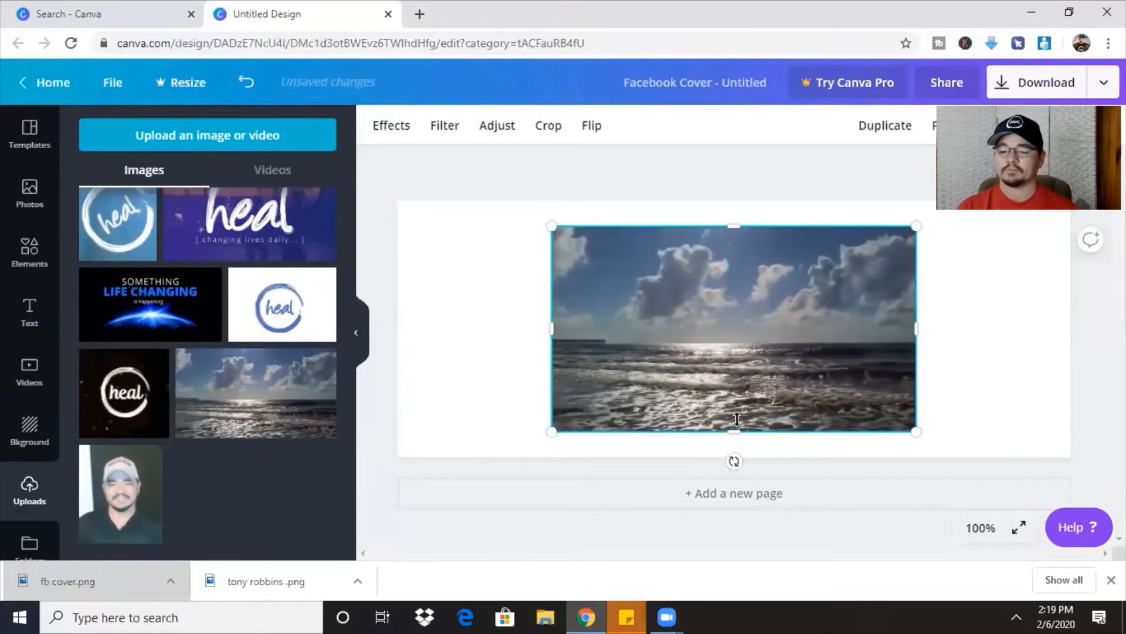
pyautogui.moveTo(732, 429); pyautogui.dragTo(738, 452)
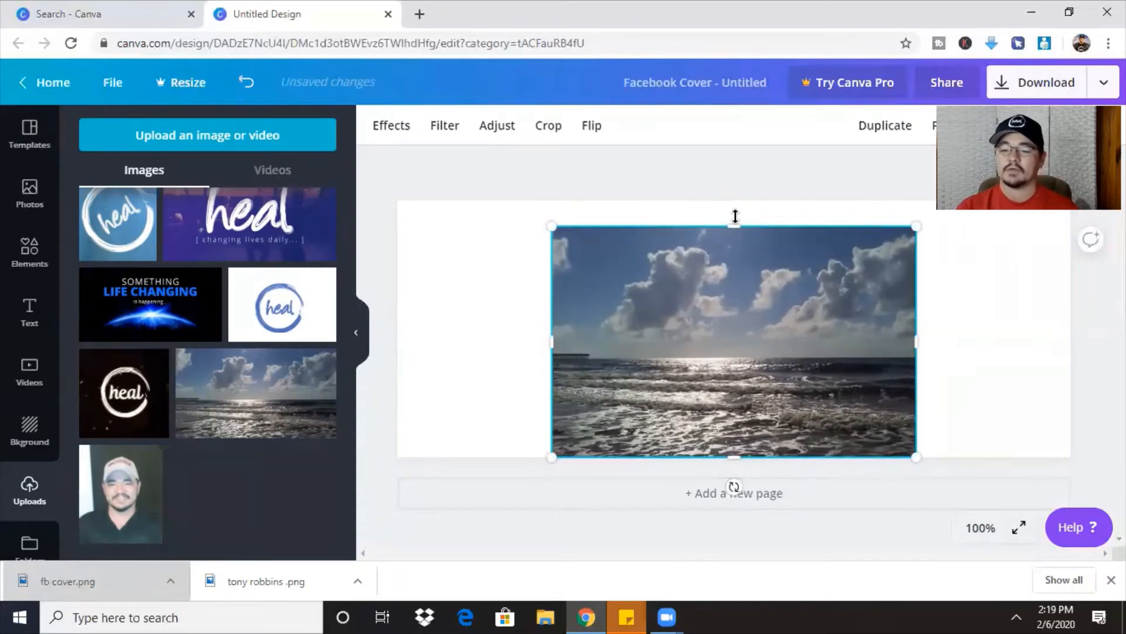
pyautogui.moveTo(736, 227); pyautogui.dragTo(735, 201)
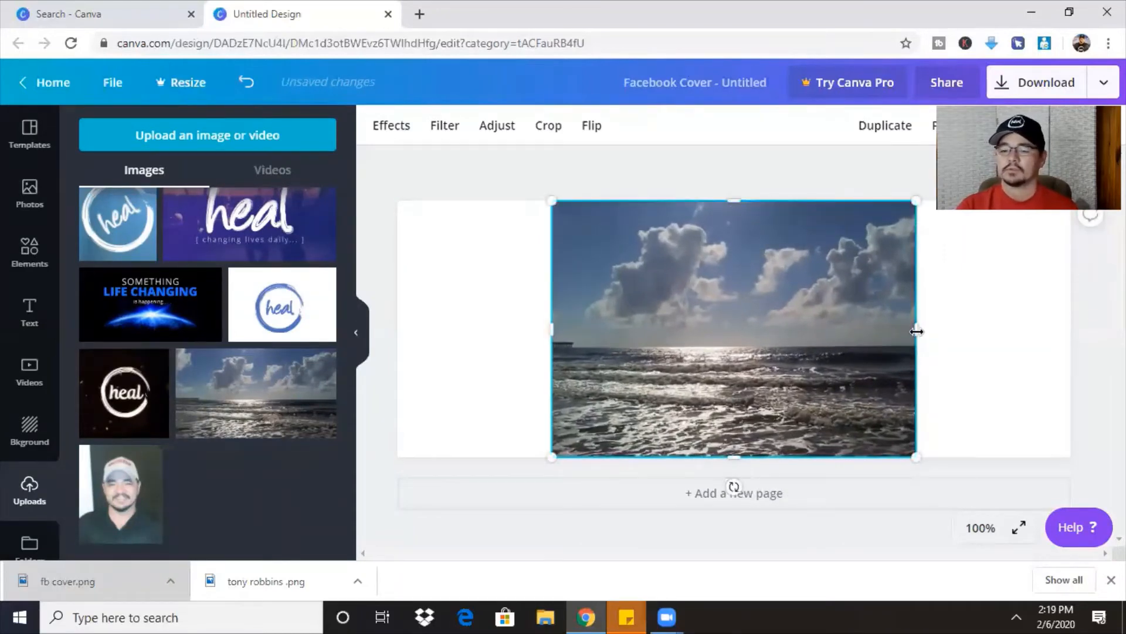
pyautogui.moveTo(917, 332); pyautogui.dragTo(1072, 323)
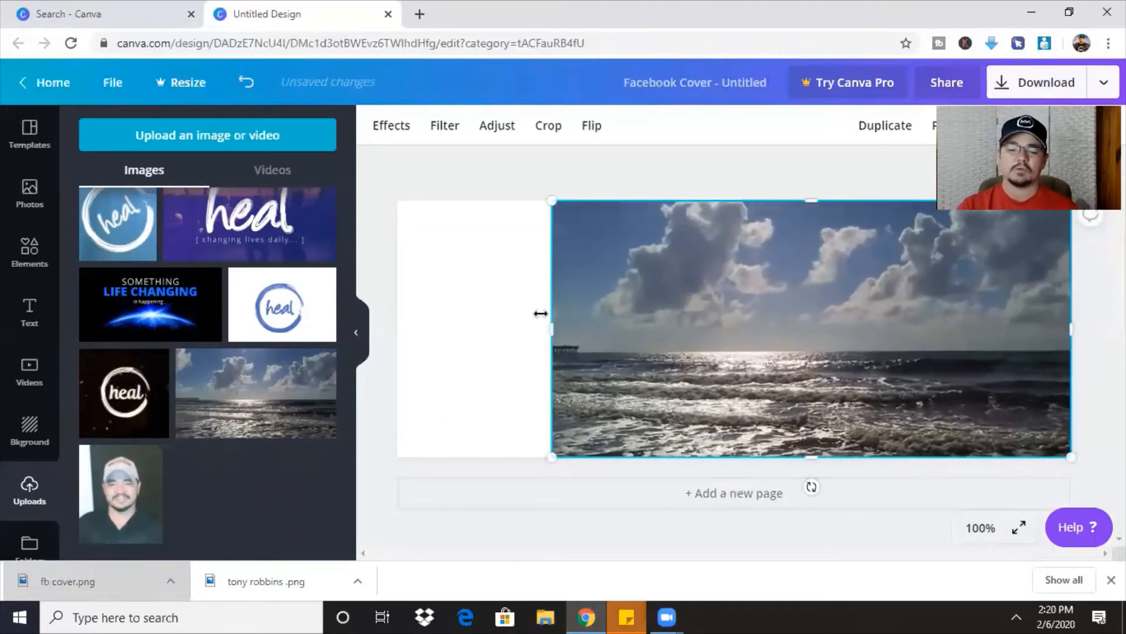
pyautogui.moveTo(553, 330); pyautogui.dragTo(403, 330)
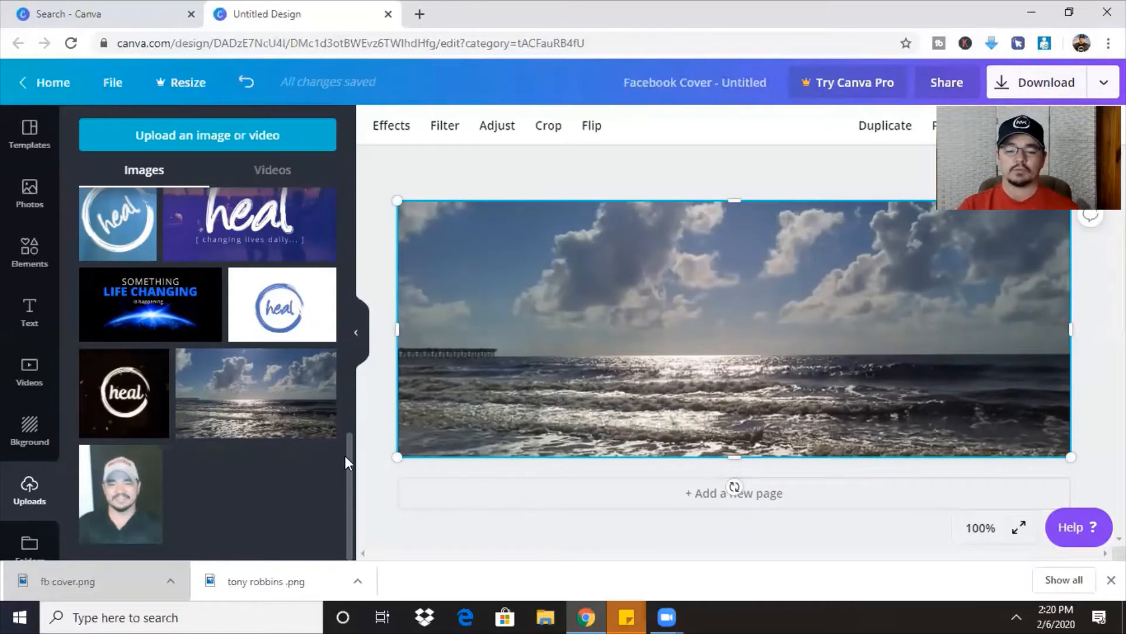
pyautogui.moveTo(347, 459); pyautogui.dragTo(347, 172)
# Place the man's jacket photo small at bottom-left and add a shrunken white heal logo.
pyautogui.click(314, 244)
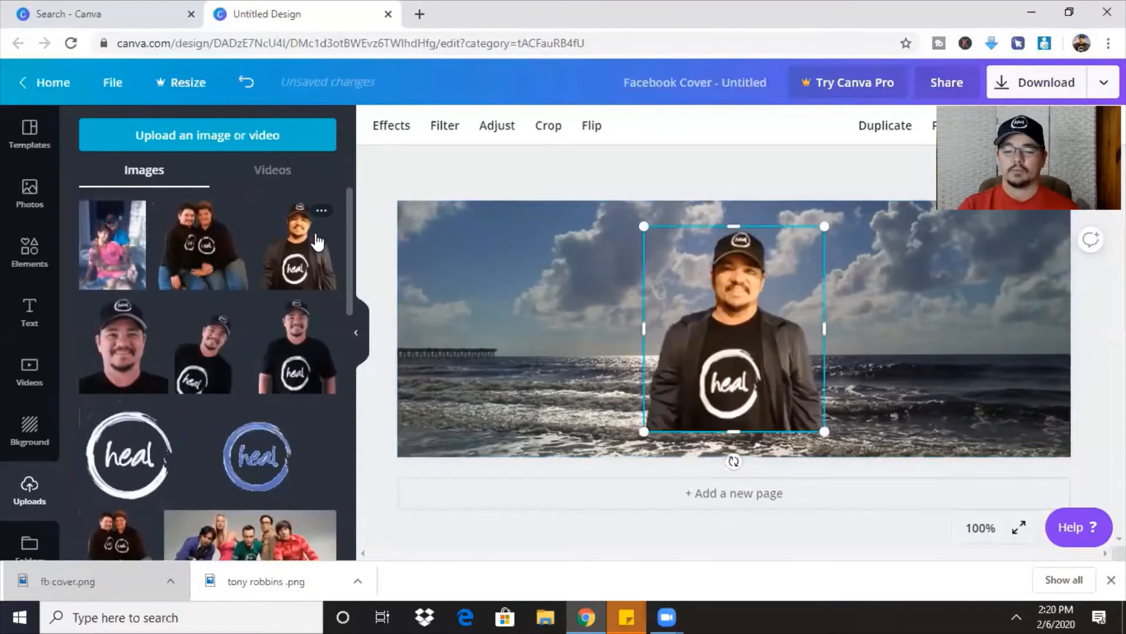
pyautogui.moveTo(731, 333); pyautogui.dragTo(484, 360)
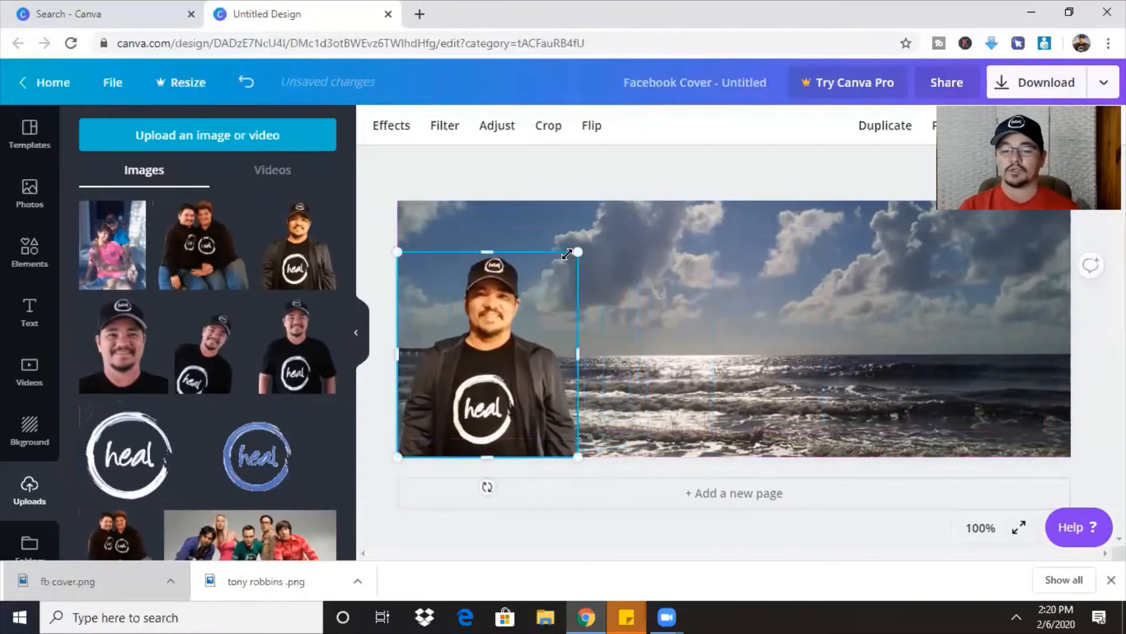
pyautogui.moveTo(577, 252); pyautogui.dragTo(517, 338)
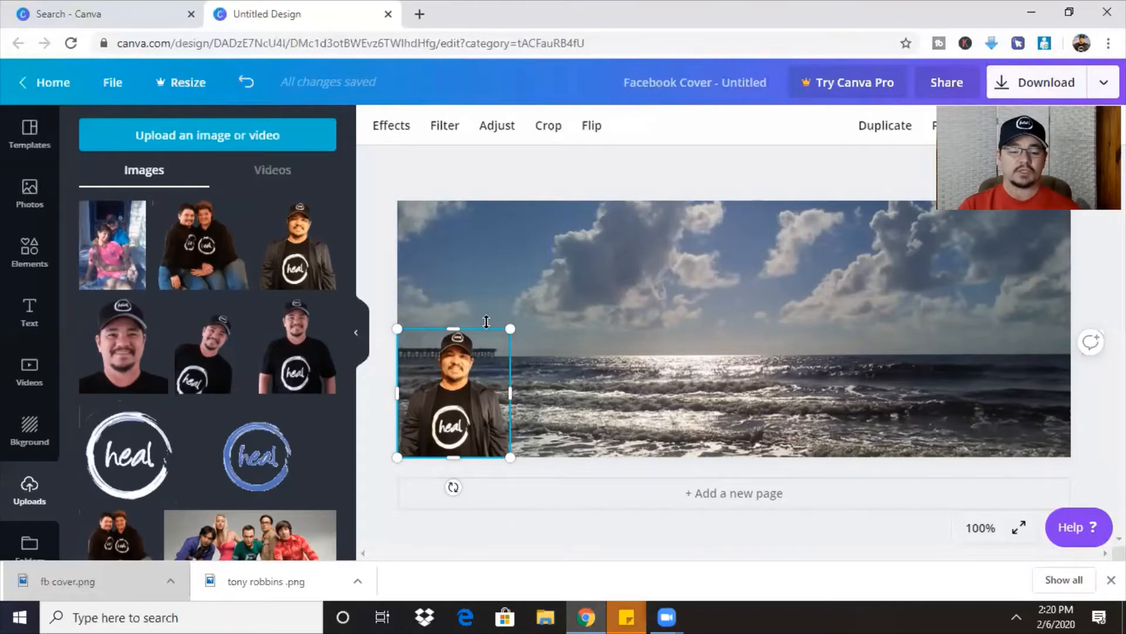
pyautogui.click(137, 453)
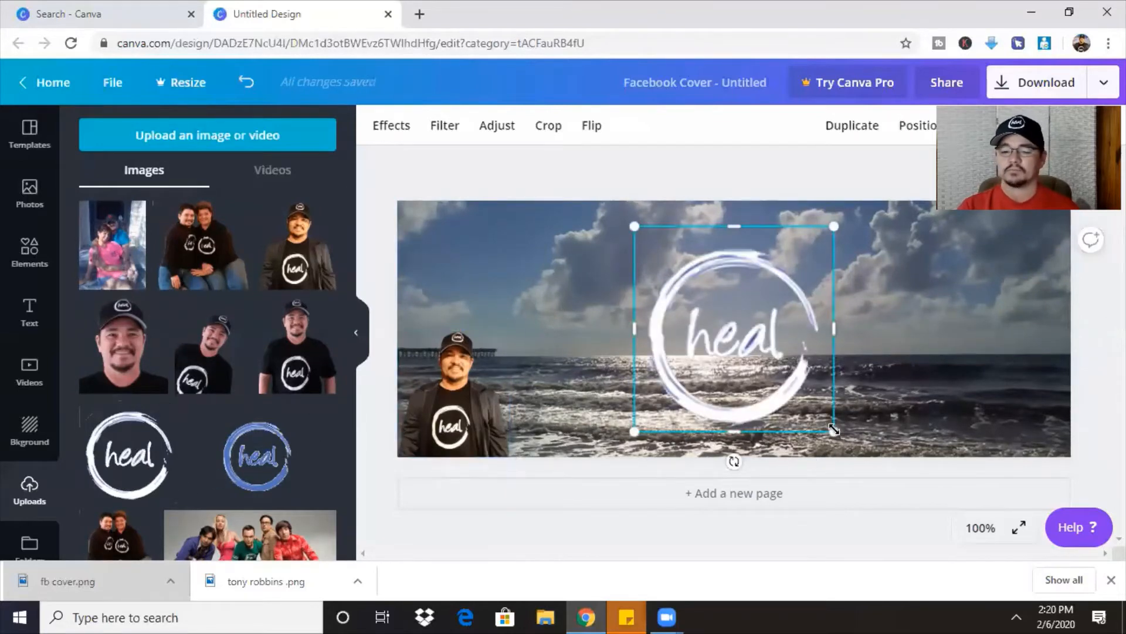
pyautogui.moveTo(833, 430)
pyautogui.mouseDown()
pyautogui.moveTo(705, 282)
pyautogui.moveTo(693, 286)
pyautogui.moveTo(1037, 284)
pyautogui.mouseUp()
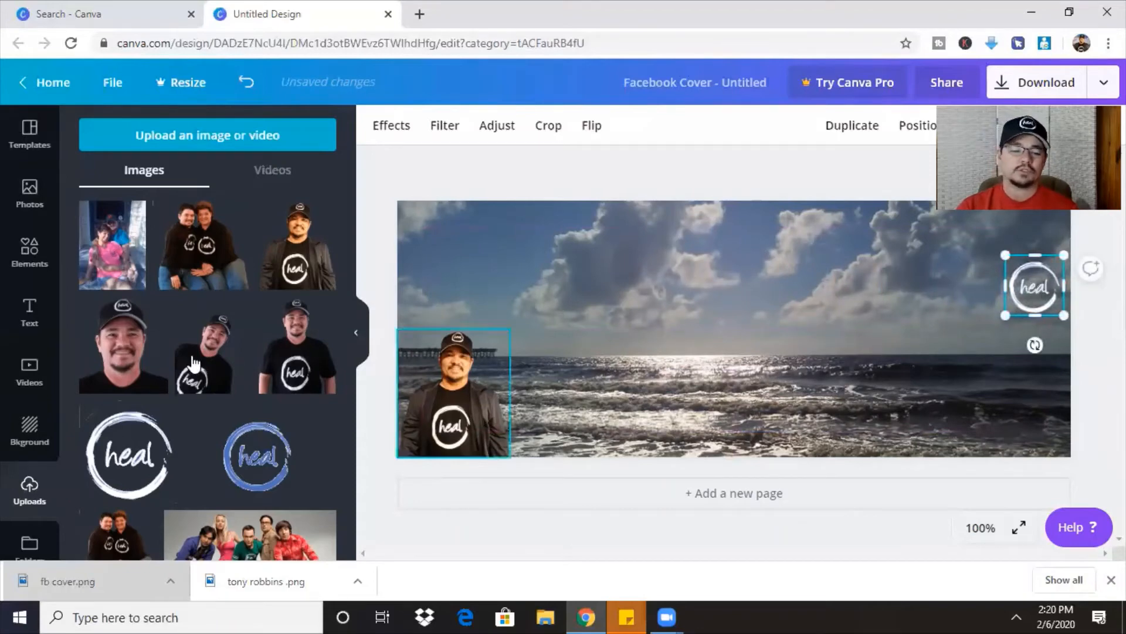
# Add a heading text box to the cover and delete the extra empty heading.
pyautogui.click(27, 308)
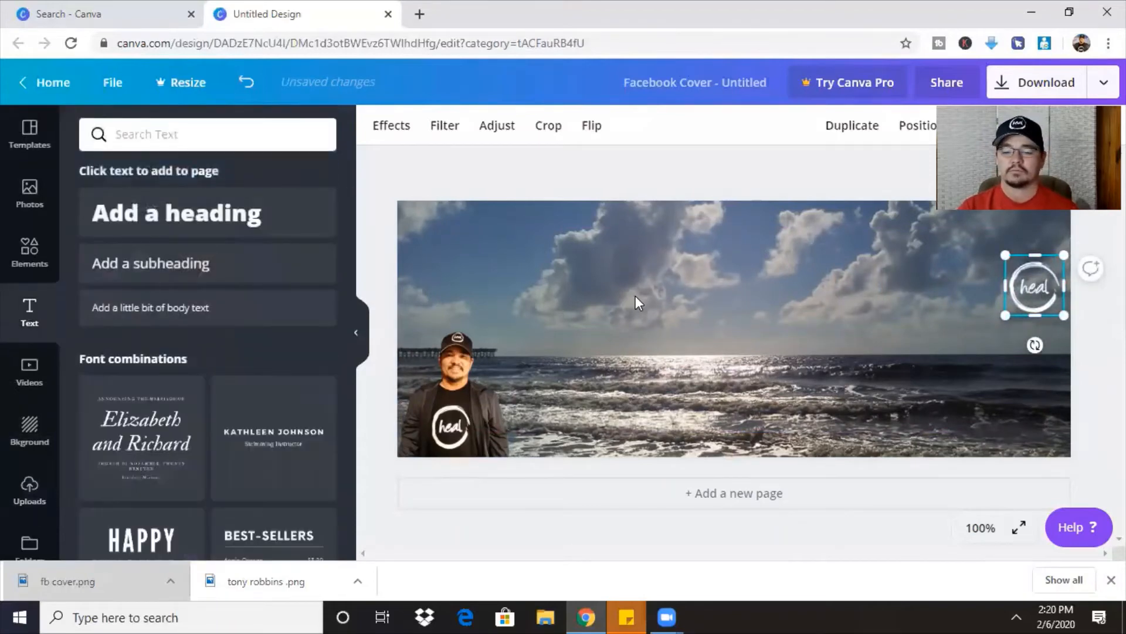
pyautogui.click(213, 217)
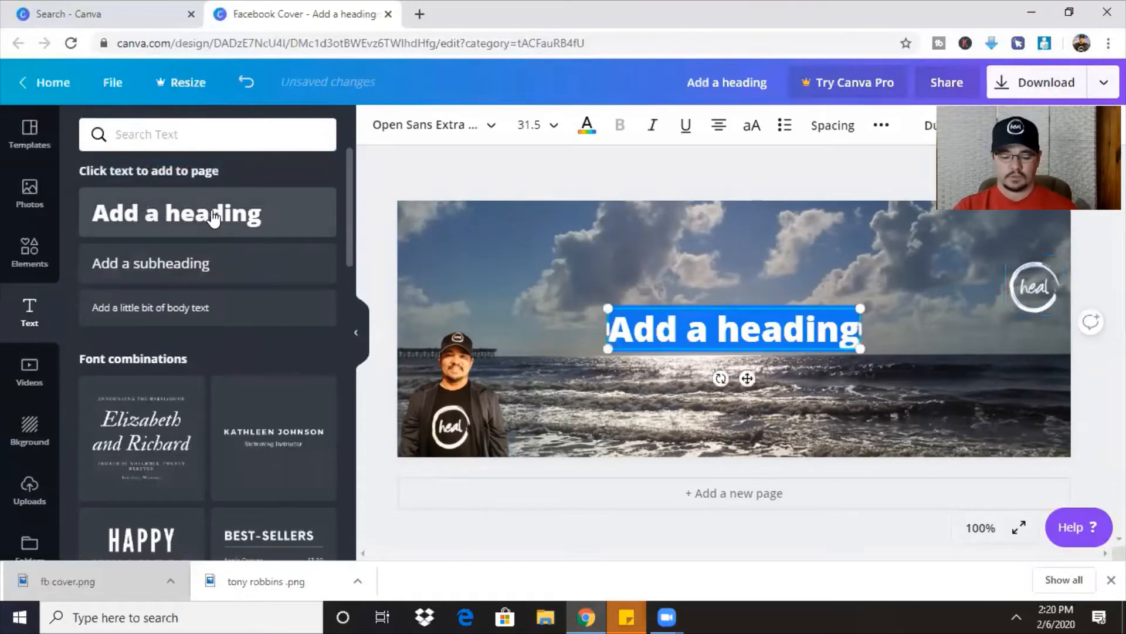
pyautogui.write('Jaden')
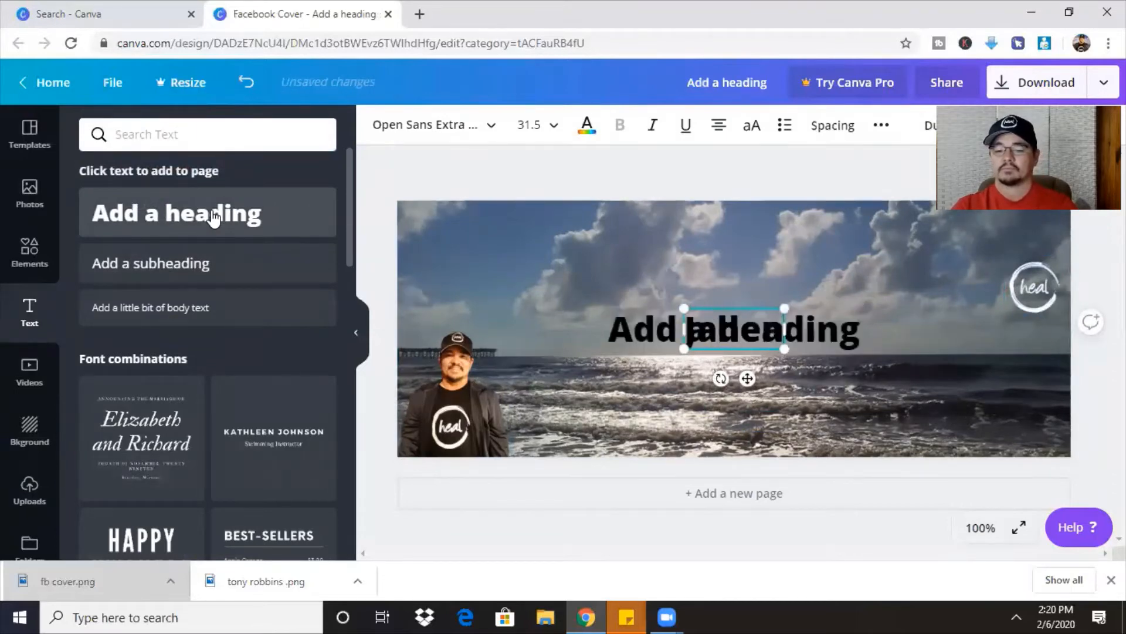
pyautogui.press('BackSpace')
pyautogui.press('BackSpace')
pyautogui.press('BackSpace')
pyautogui.press('BackSpace')
pyautogui.press('BackSpace')
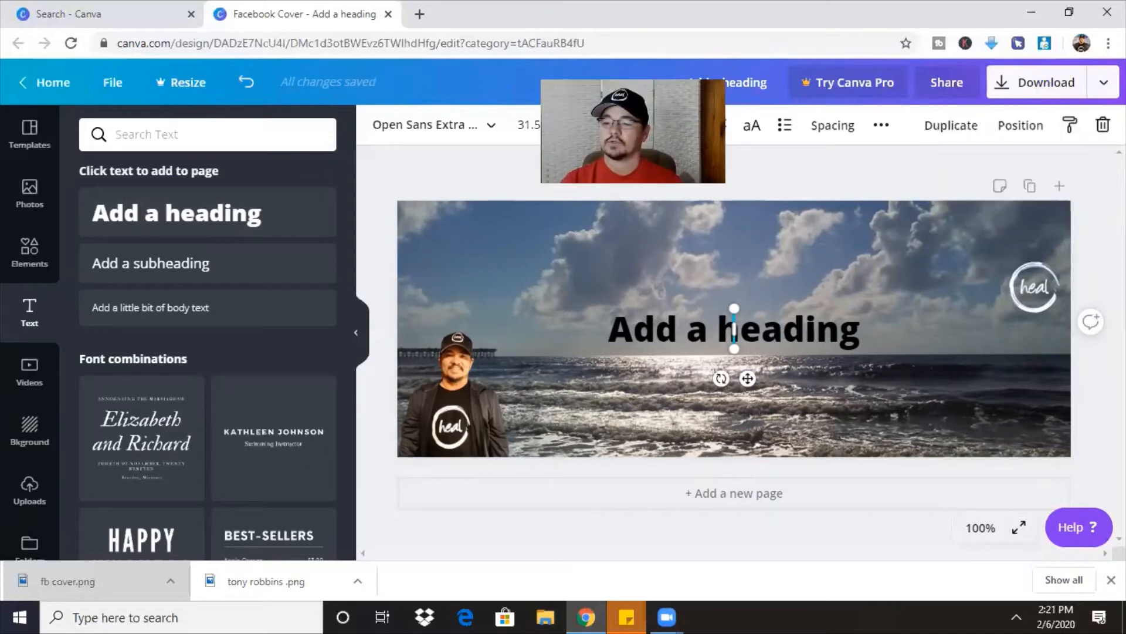
pyautogui.click(1102, 125)
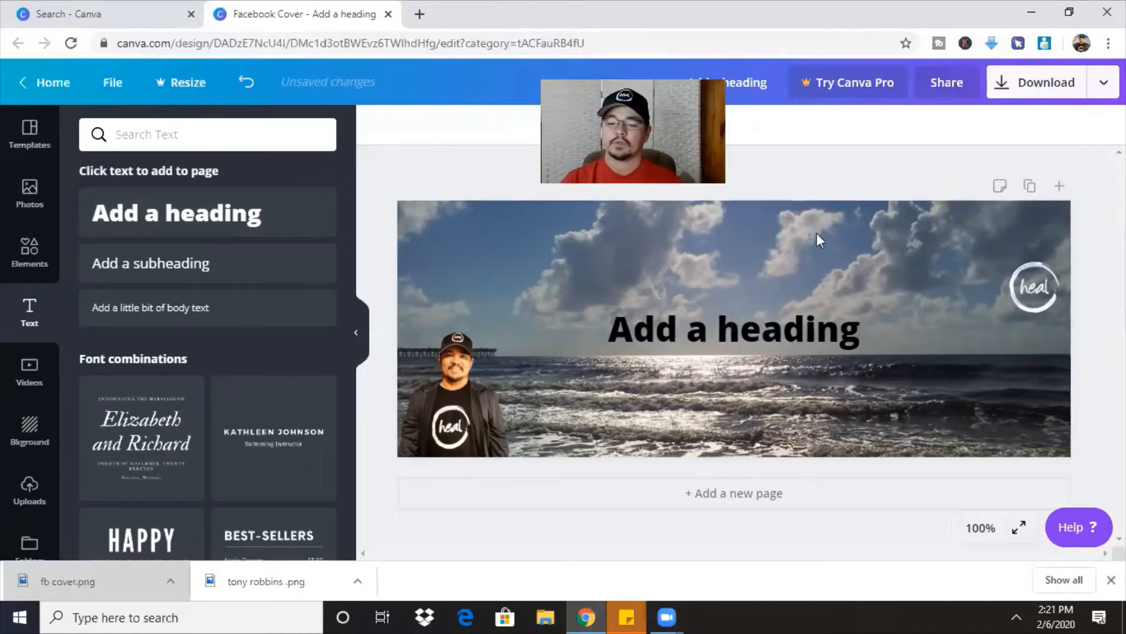
# Replace the heading's placeholder text with the person's full name.
pyautogui.click(703, 332)
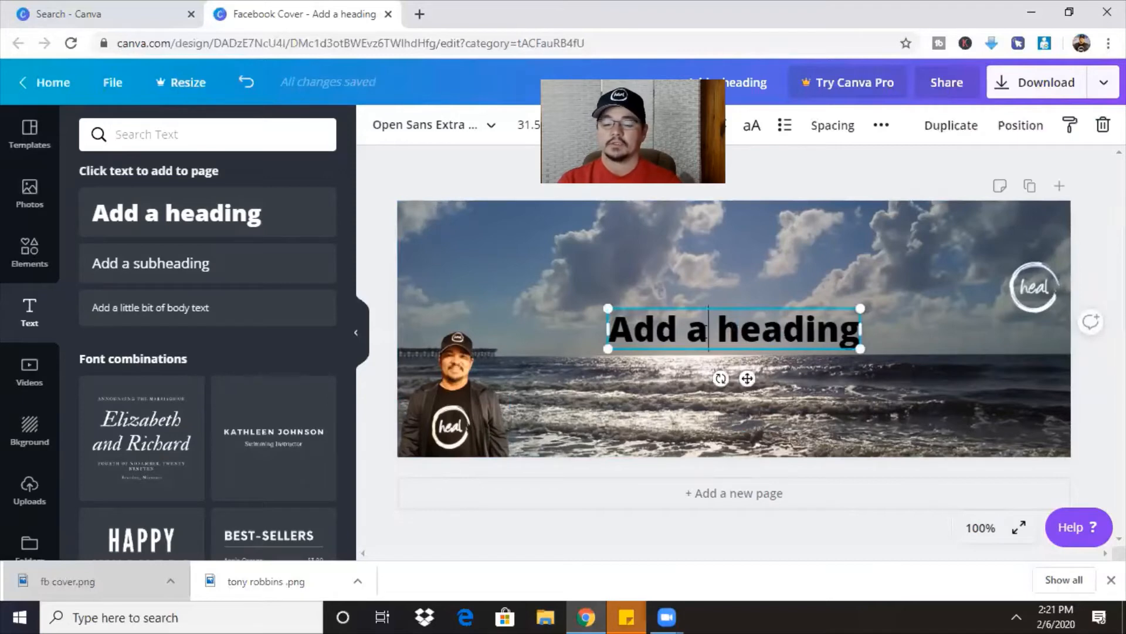
pyautogui.click(702, 332)
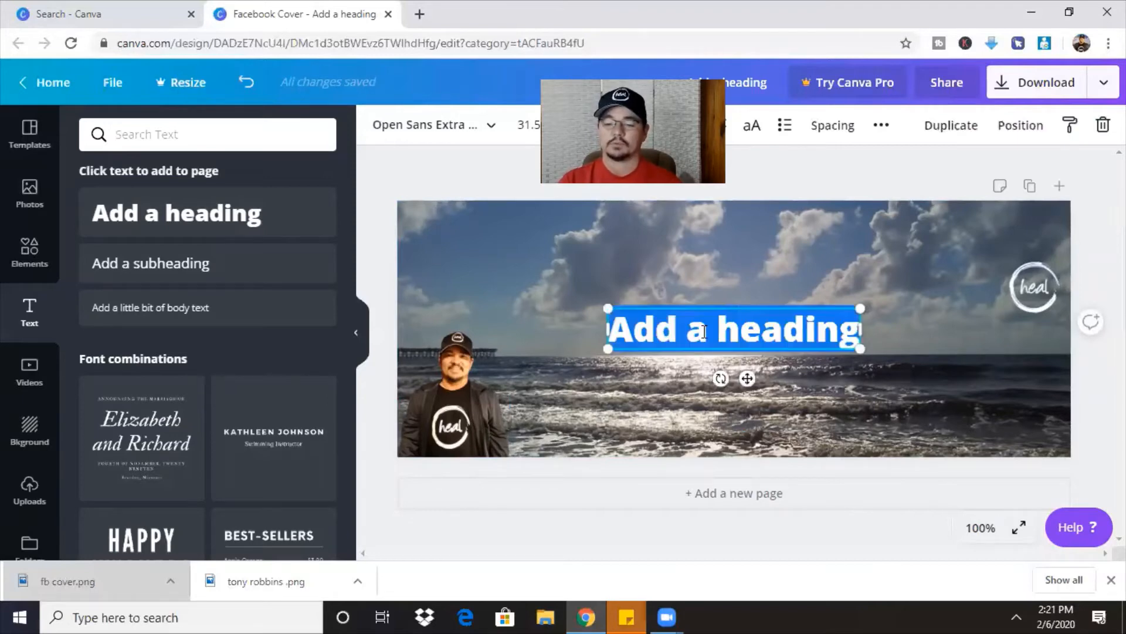
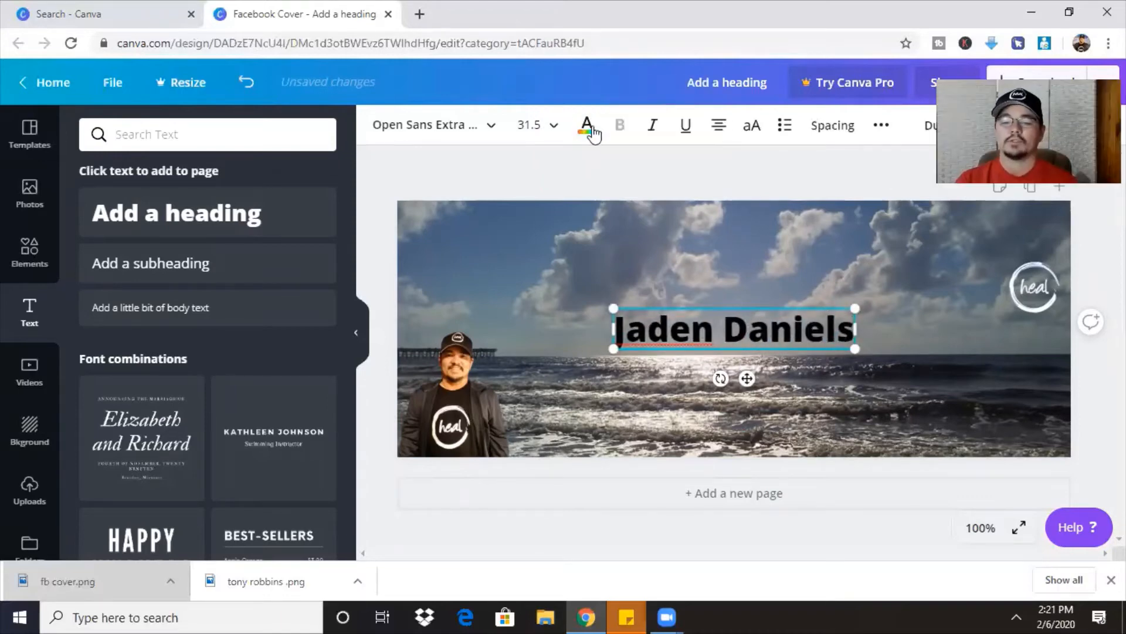
# Try pink and white for the heading text, then settle on black.
pyautogui.click(588, 127)
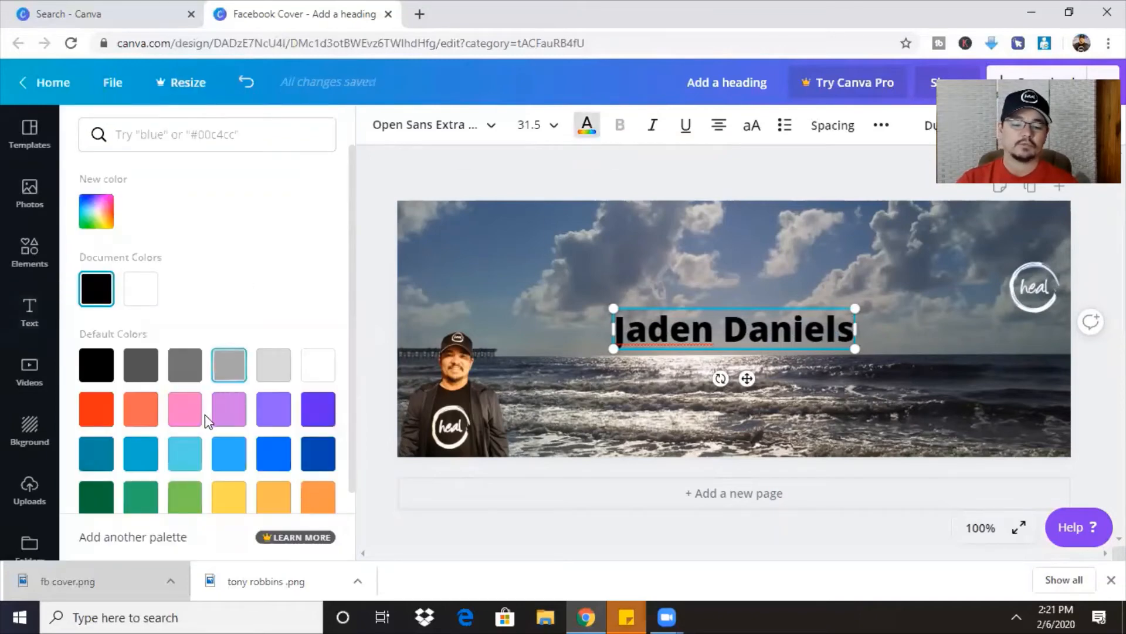
pyautogui.click(185, 418)
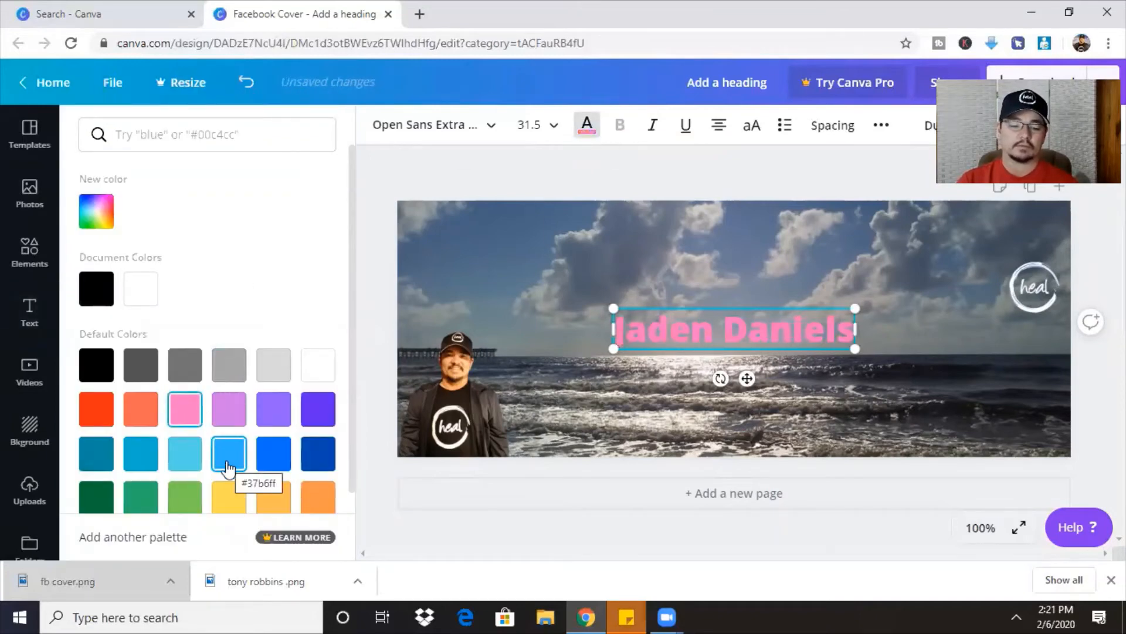
pyautogui.click(315, 369)
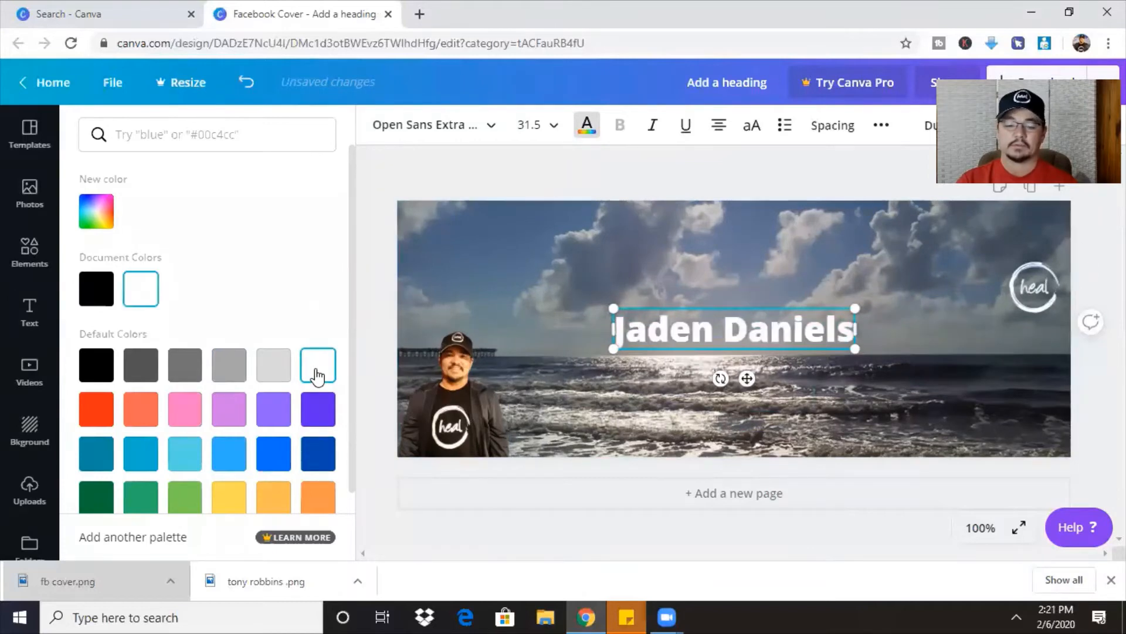
pyautogui.click(94, 289)
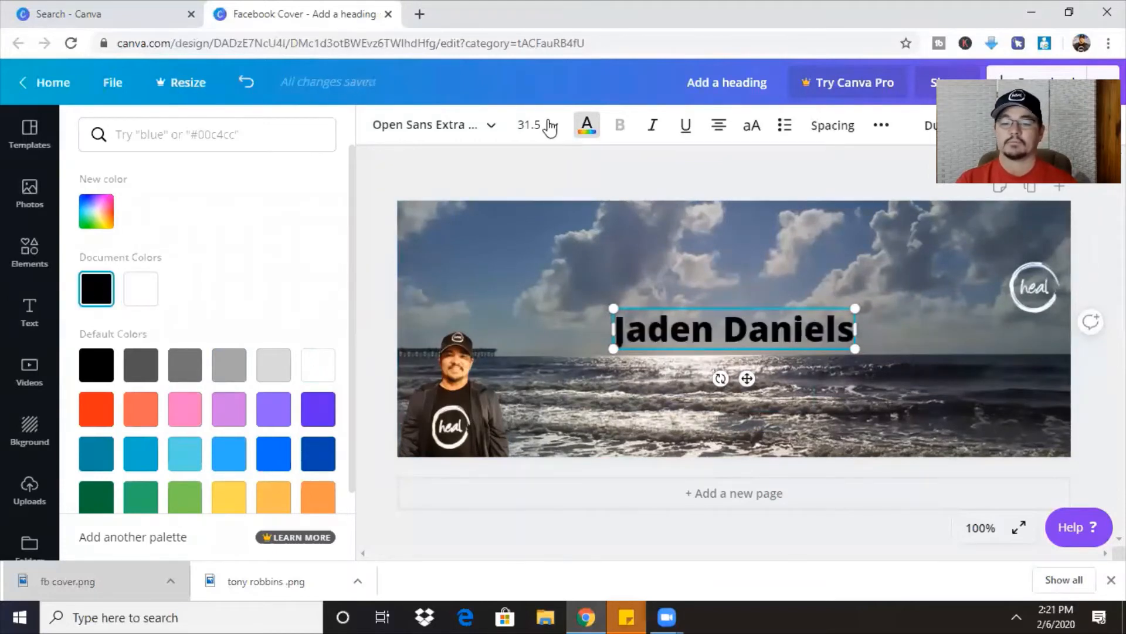
# Resize the name heading to 30.2 and move it to the photo's top centre.
pyautogui.click(551, 125)
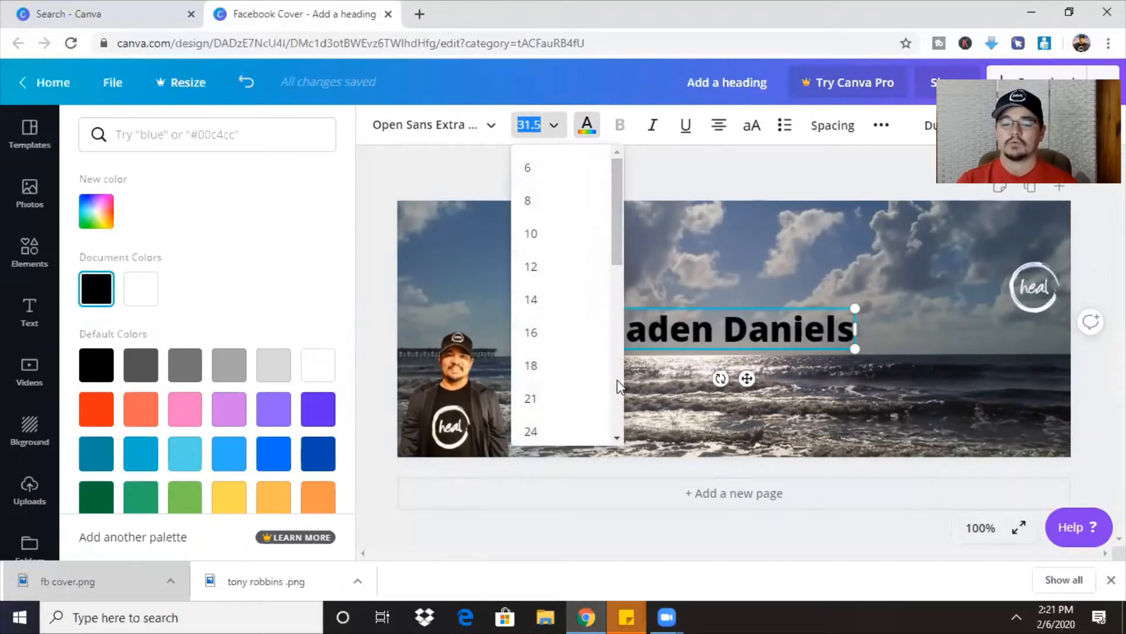
pyautogui.scroll(-5, 619, 387)
pyautogui.click(531, 333)
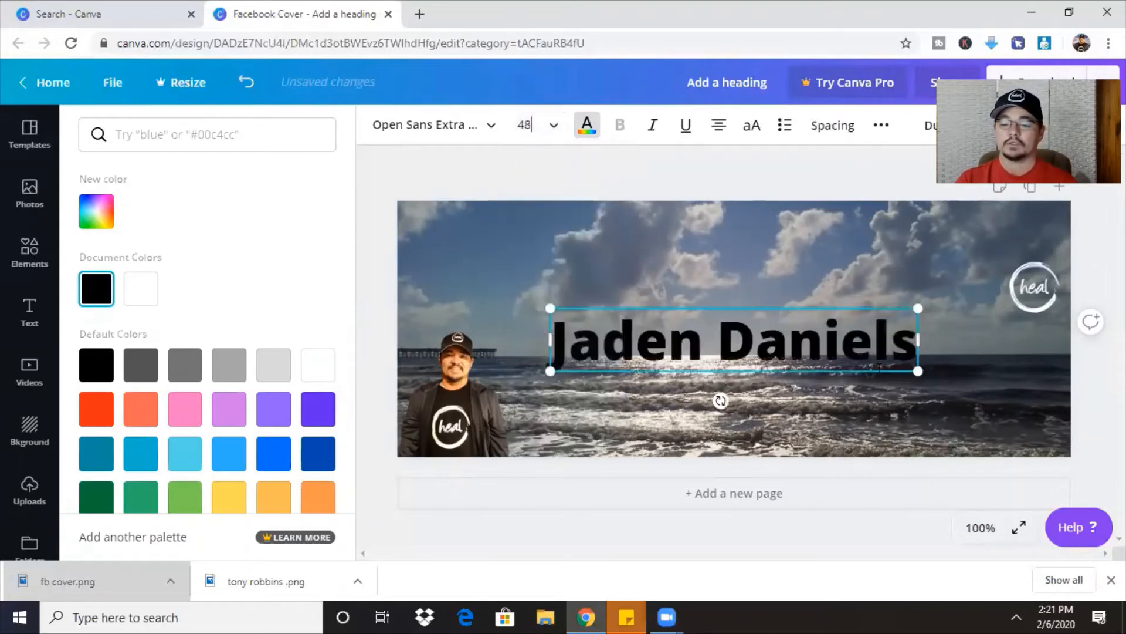
pyautogui.moveTo(918, 373); pyautogui.dragTo(794, 255)
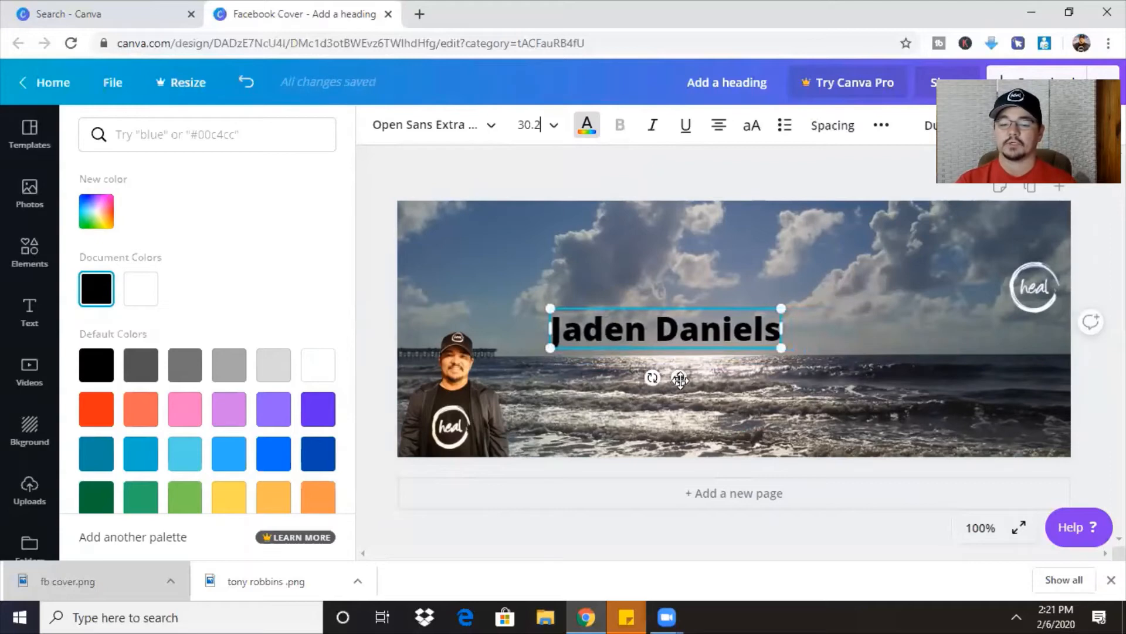
pyautogui.moveTo(680, 378); pyautogui.dragTo(748, 336)
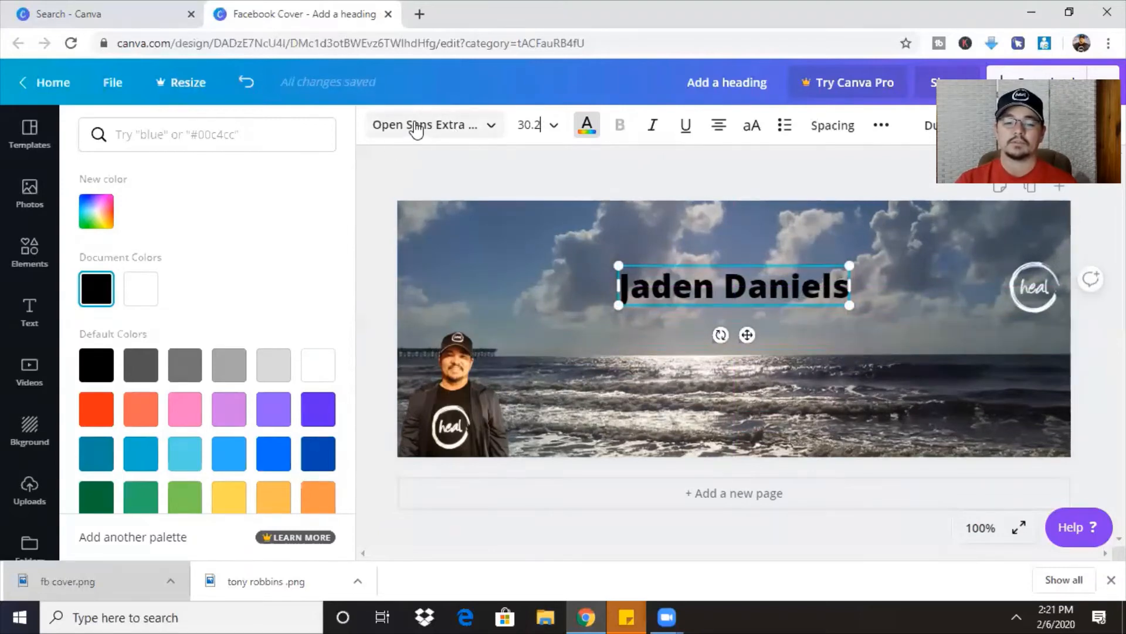
# Pick Adigiana Toybox from the font list for the black name heading.
pyautogui.click(416, 130)
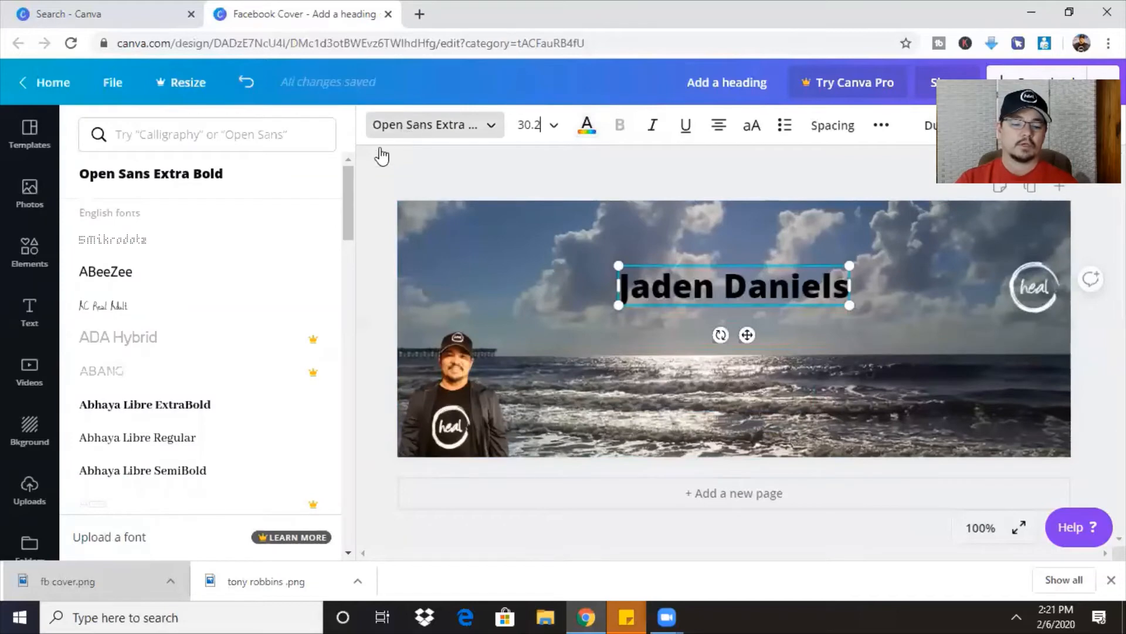
pyautogui.moveTo(346, 215); pyautogui.dragTo(341, 421)
pyautogui.scroll(5, 344, 378)
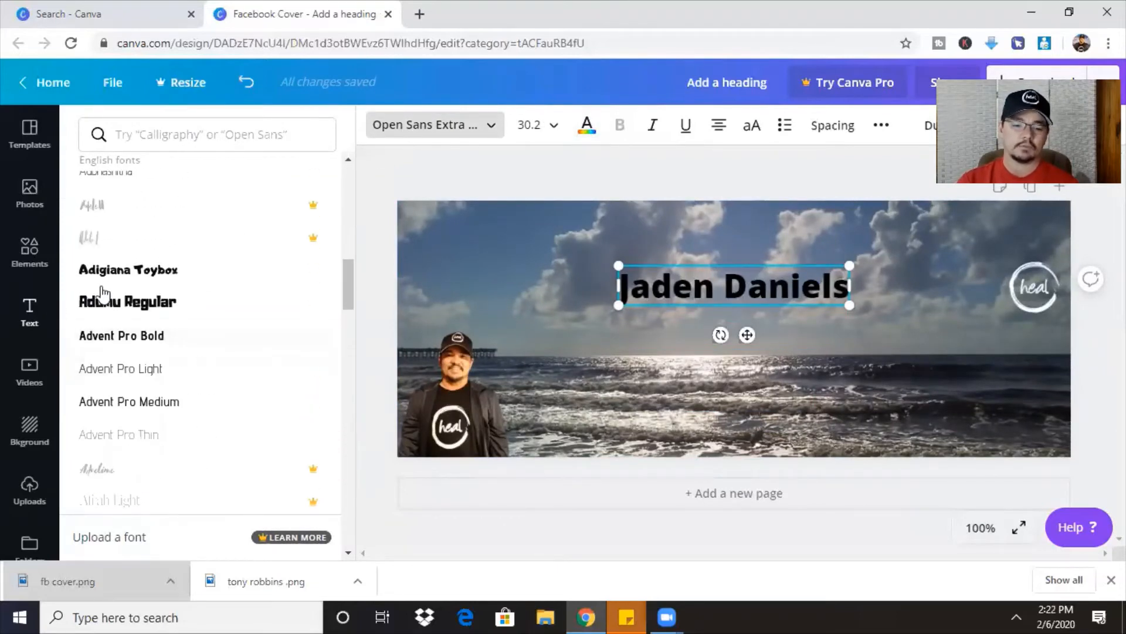
pyautogui.click(124, 271)
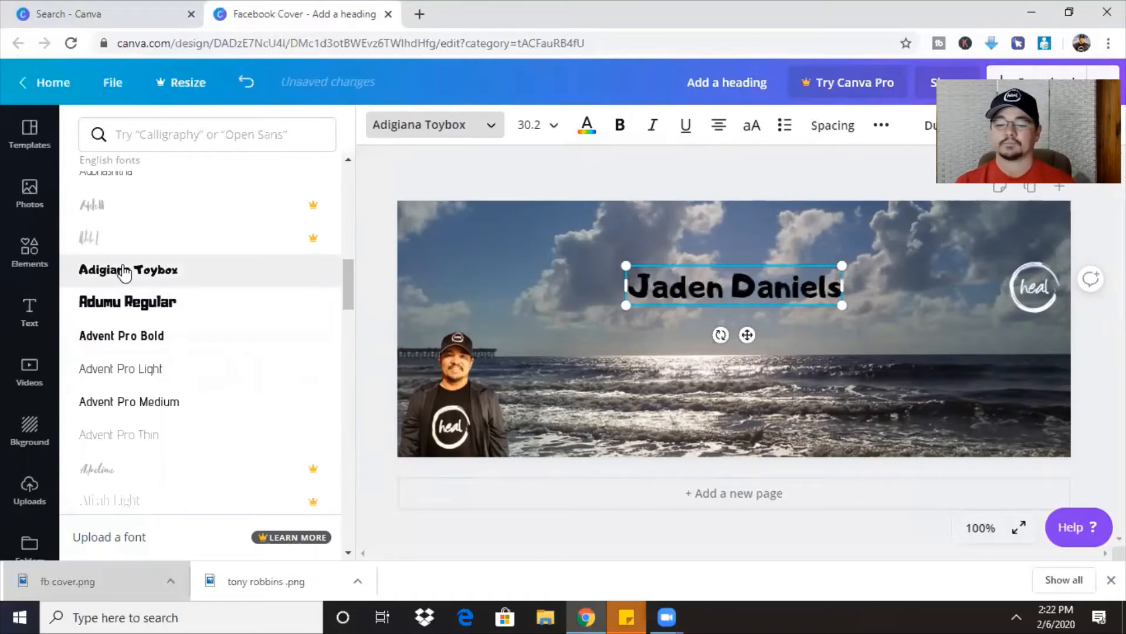
pyautogui.click(30, 311)
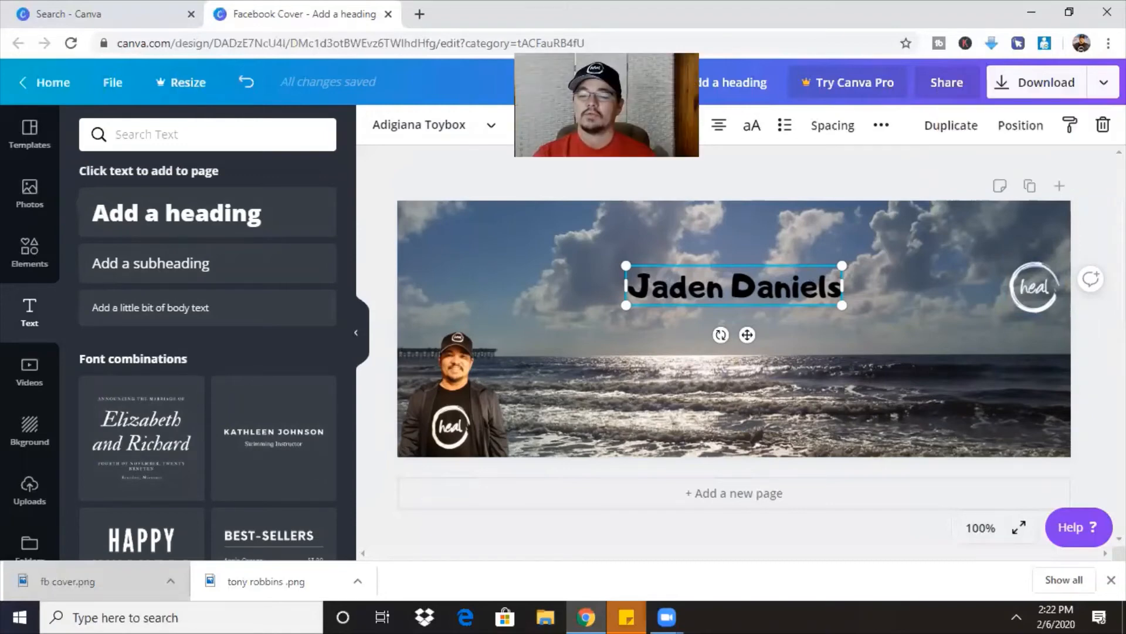
# Rename the design to 'facebook cover' and save it.
pyautogui.click(773, 81)
pyautogui.write('facebook')
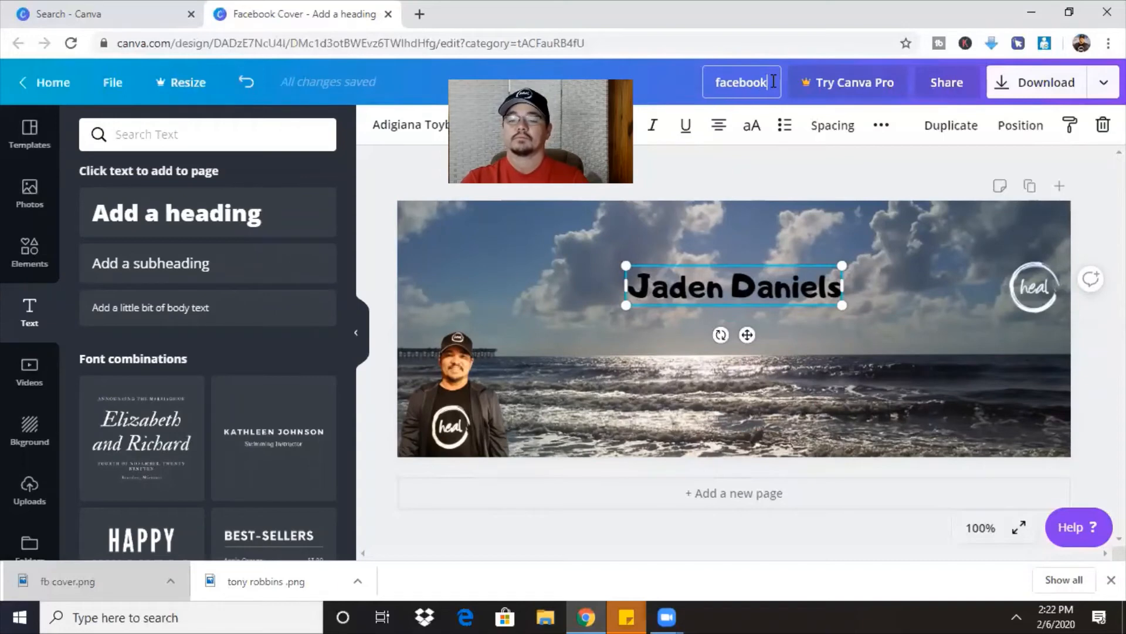
pyautogui.write(' cover')
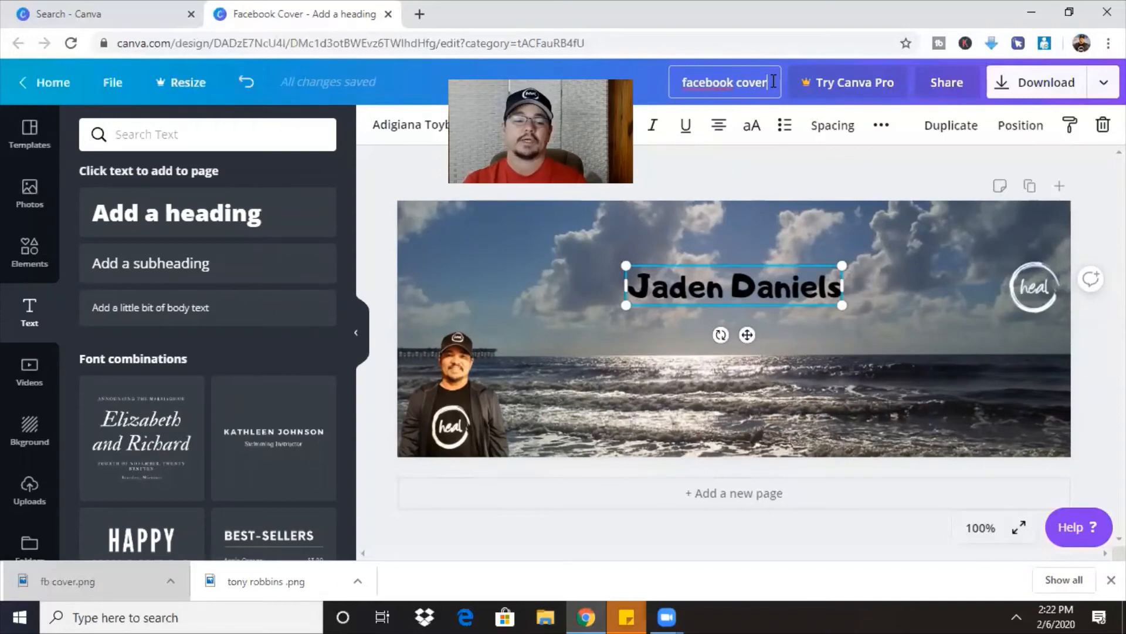
pyautogui.click(111, 82)
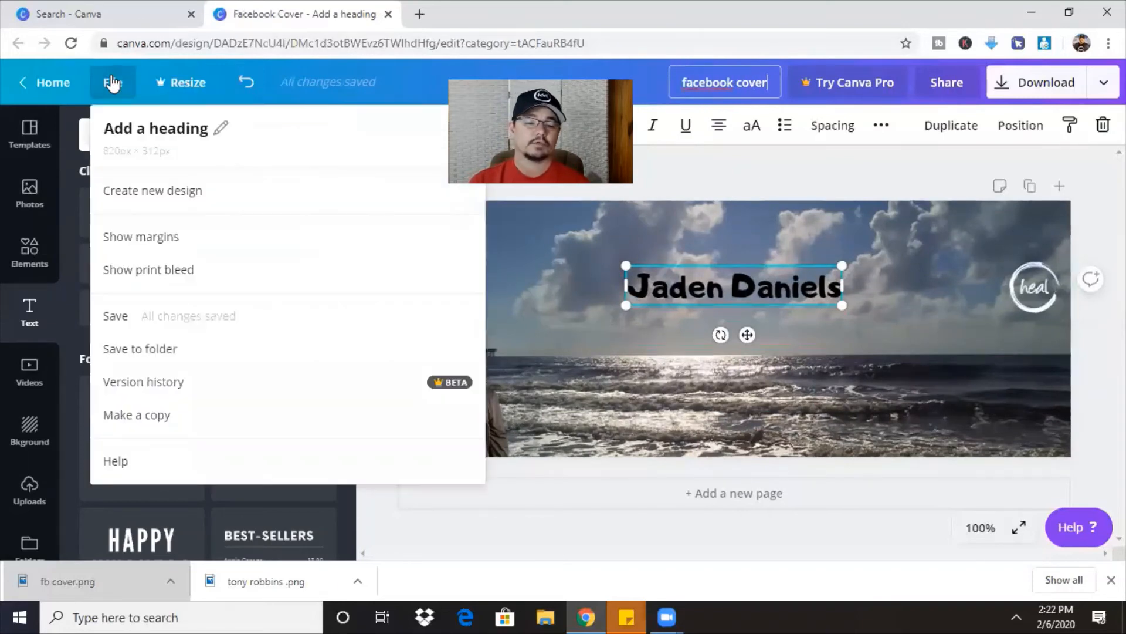
pyautogui.click(124, 324)
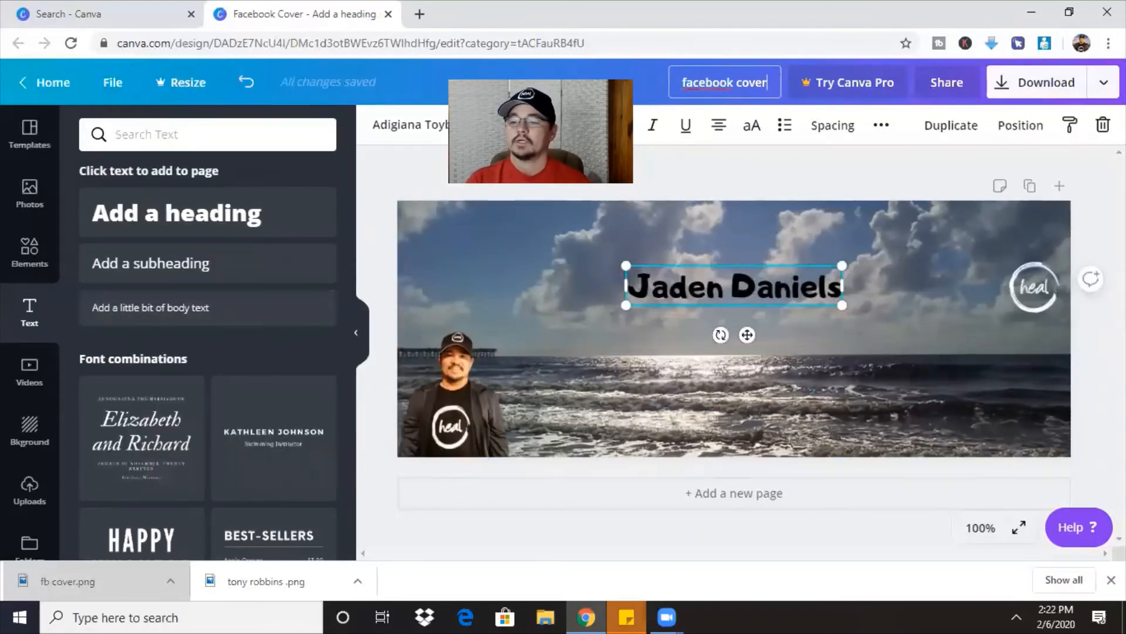
# Download the cover as a PNG and dismiss the Canva Pro promotion.
pyautogui.click(1033, 85)
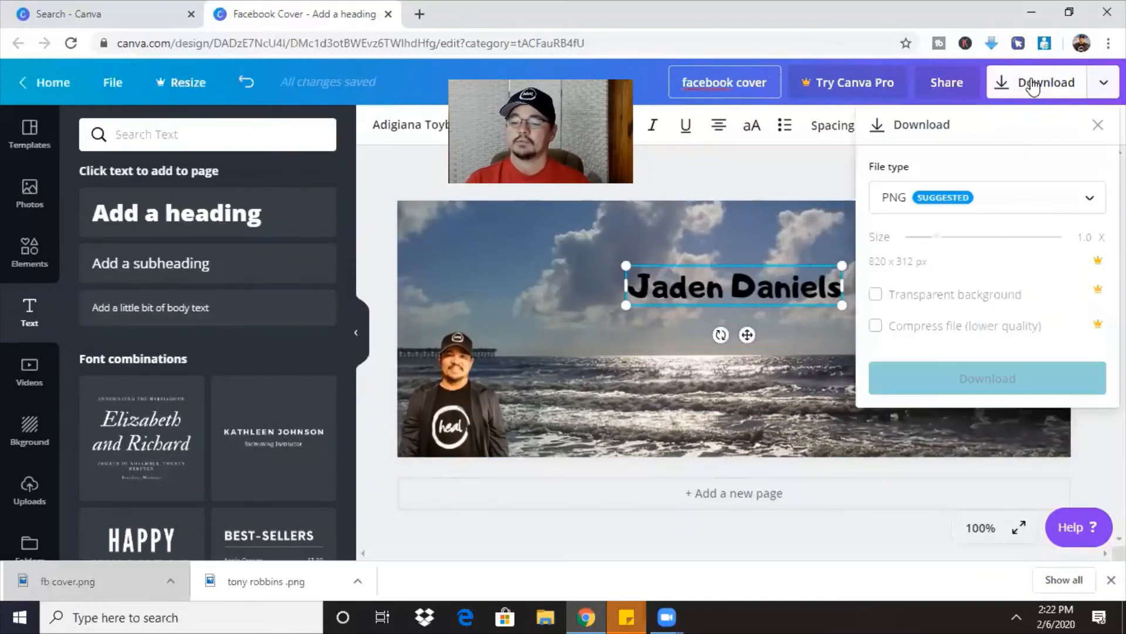
pyautogui.click(990, 382)
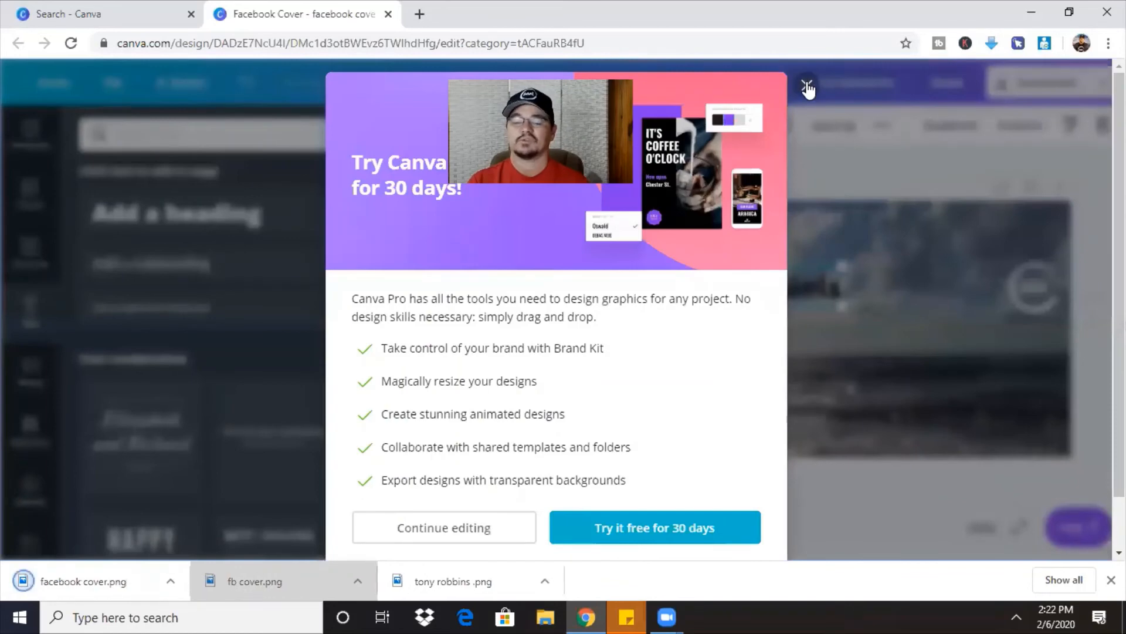
pyautogui.click(807, 87)
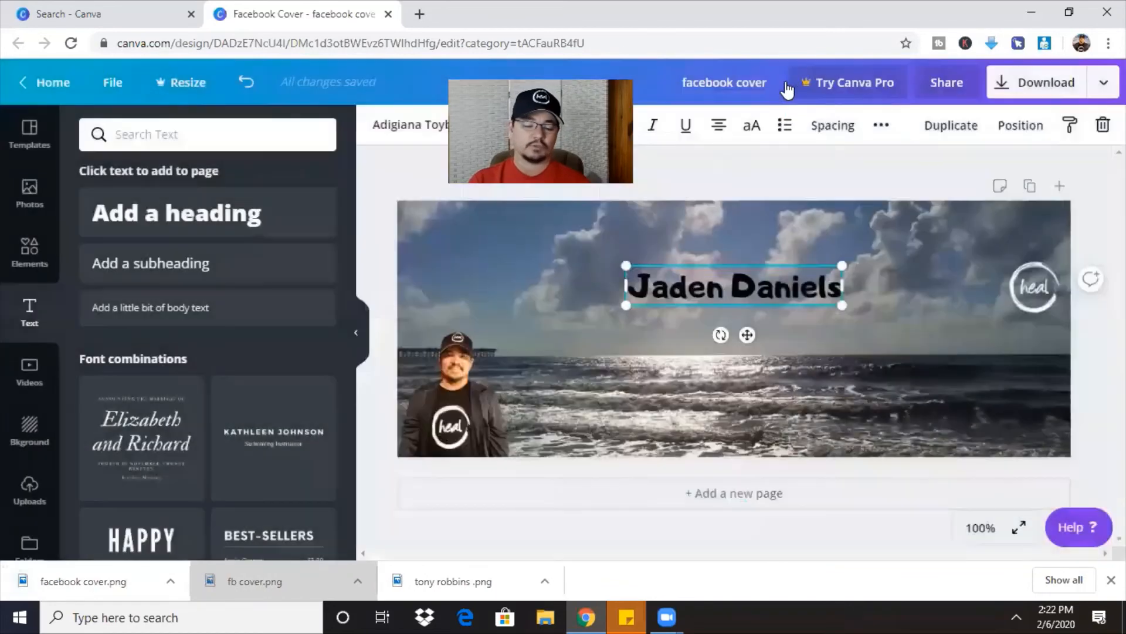
pyautogui.click(84, 584)
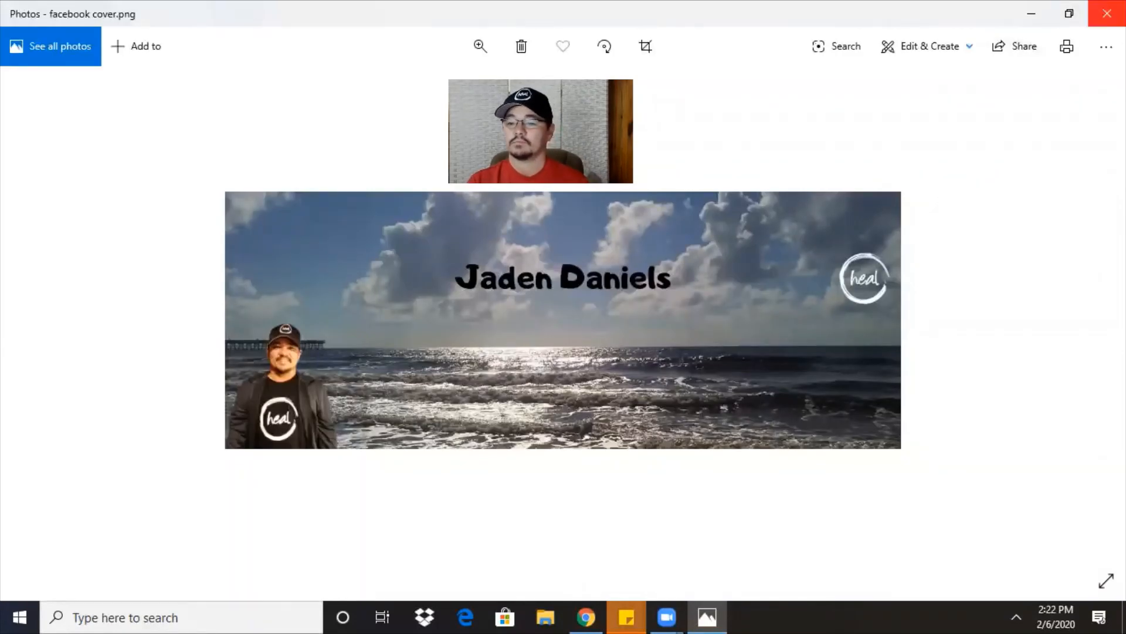
pyautogui.click(1107, 17)
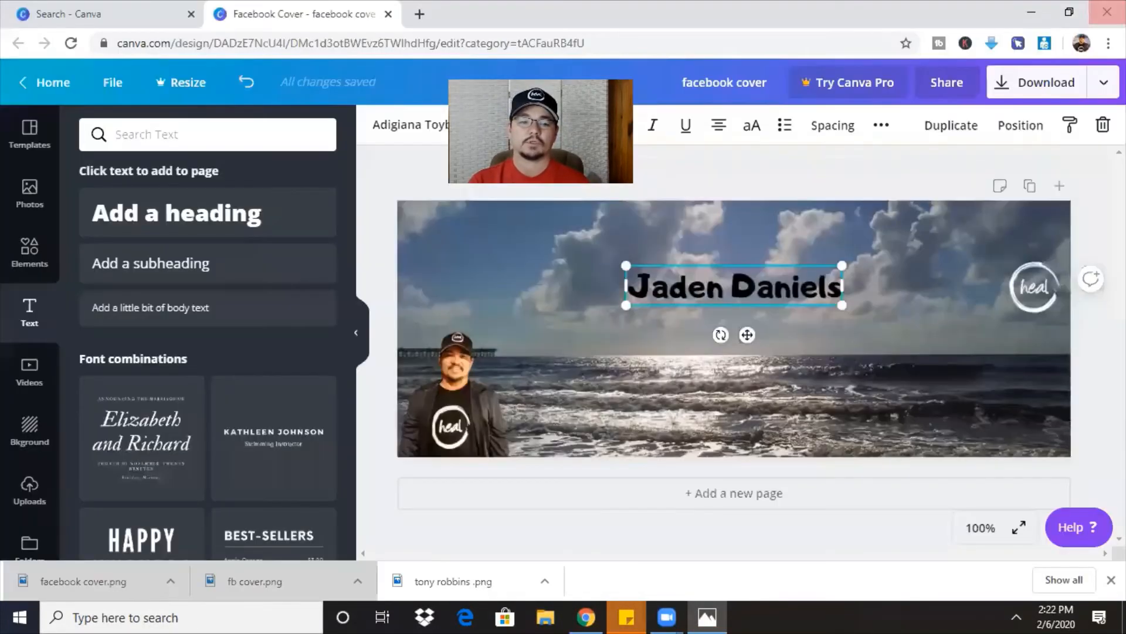
# Open Facebook in a new tab and go to the personal profile page.
pyautogui.hotkey('ctrl', 't')
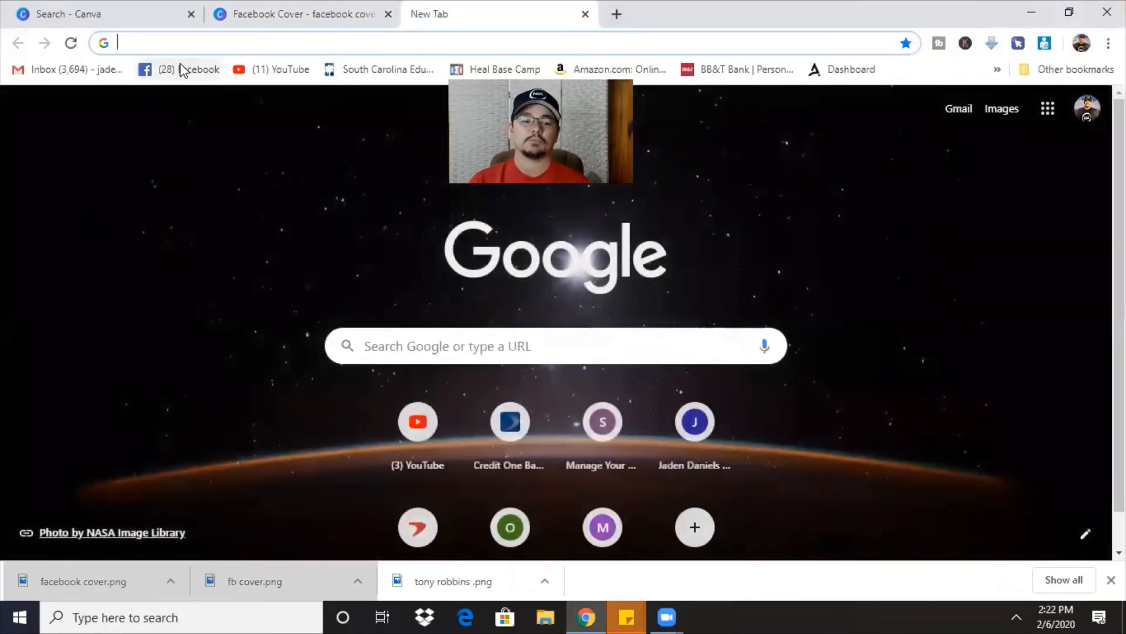
pyautogui.click(180, 69)
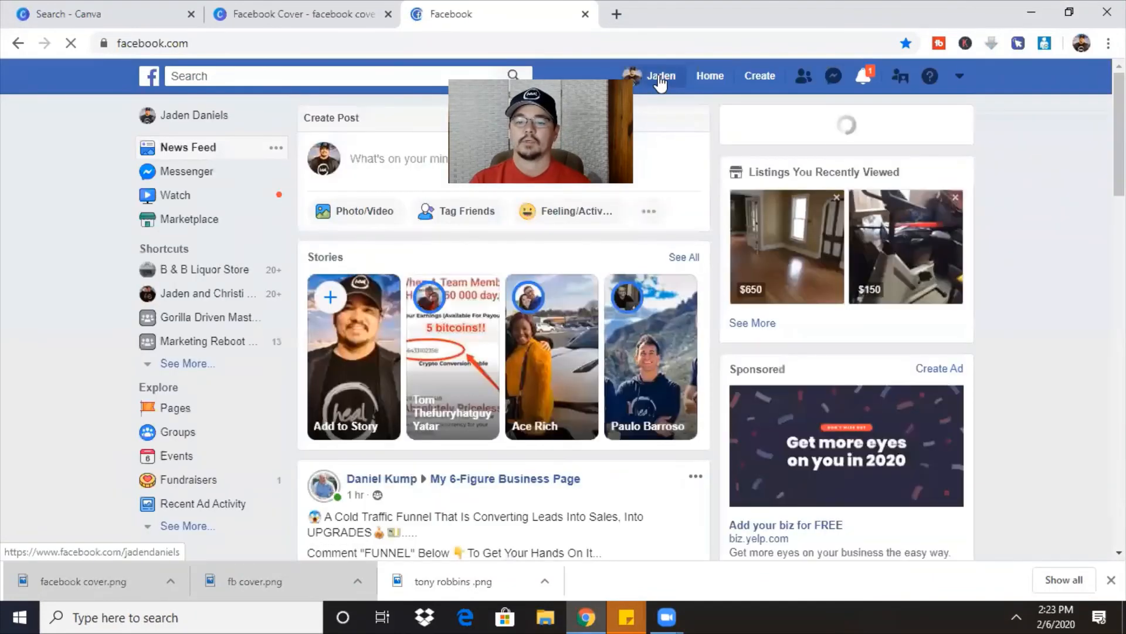
pyautogui.click(659, 78)
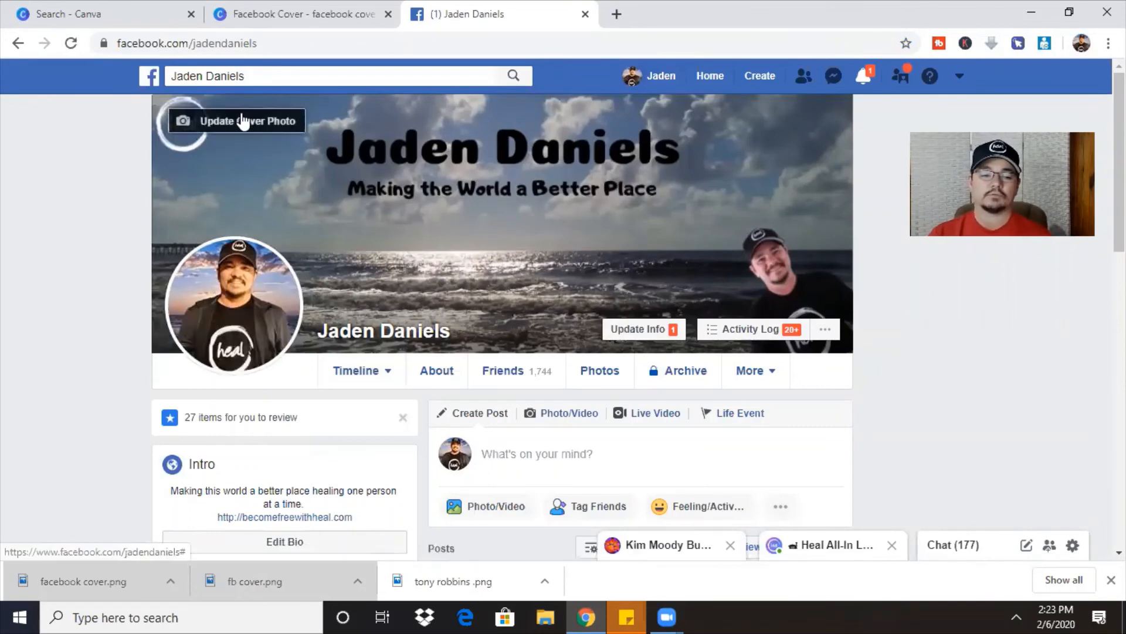
# Choose Update Cover Photo > Upload Photo, then cancel the file picker without choosing a file.
pyautogui.click(245, 123)
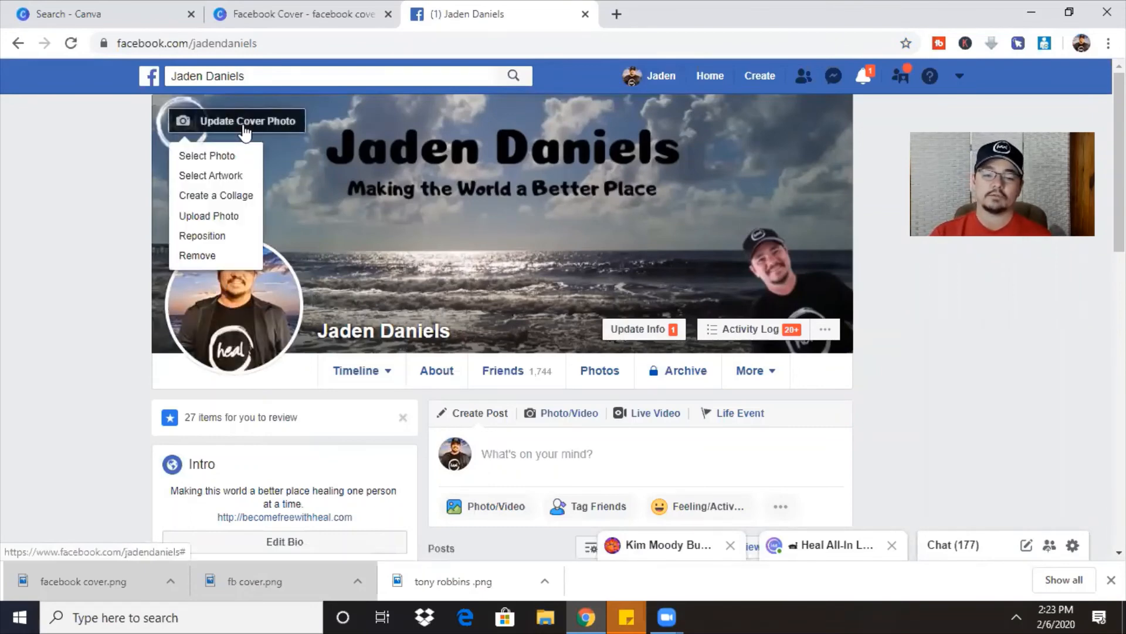
pyautogui.click(206, 215)
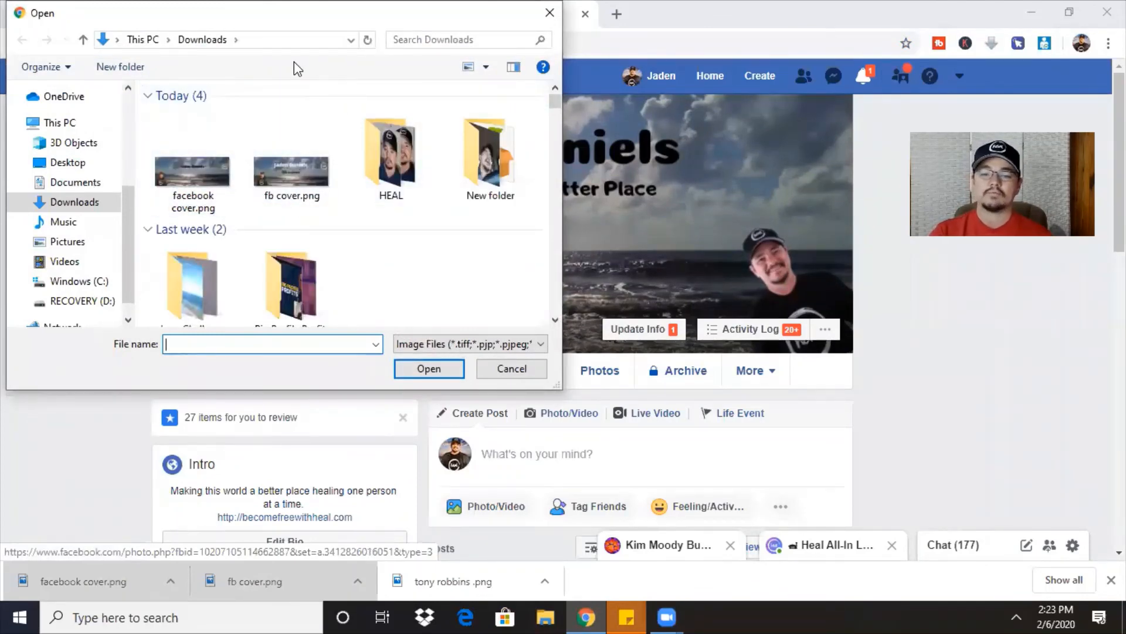
pyautogui.moveTo(296, 13); pyautogui.dragTo(283, 63)
pyautogui.click(534, 62)
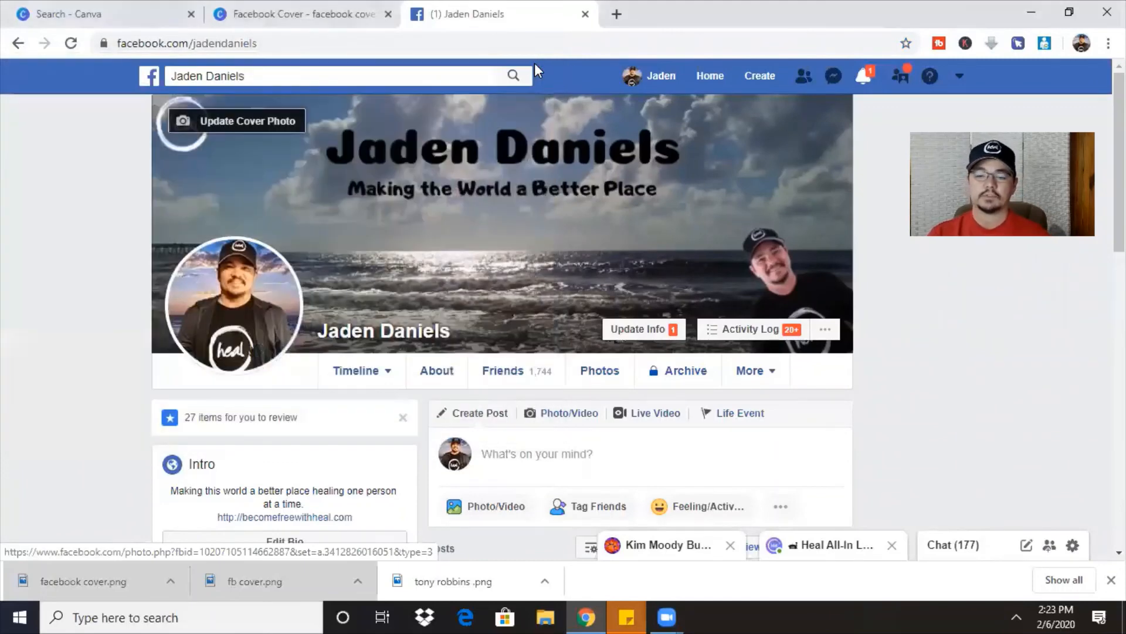